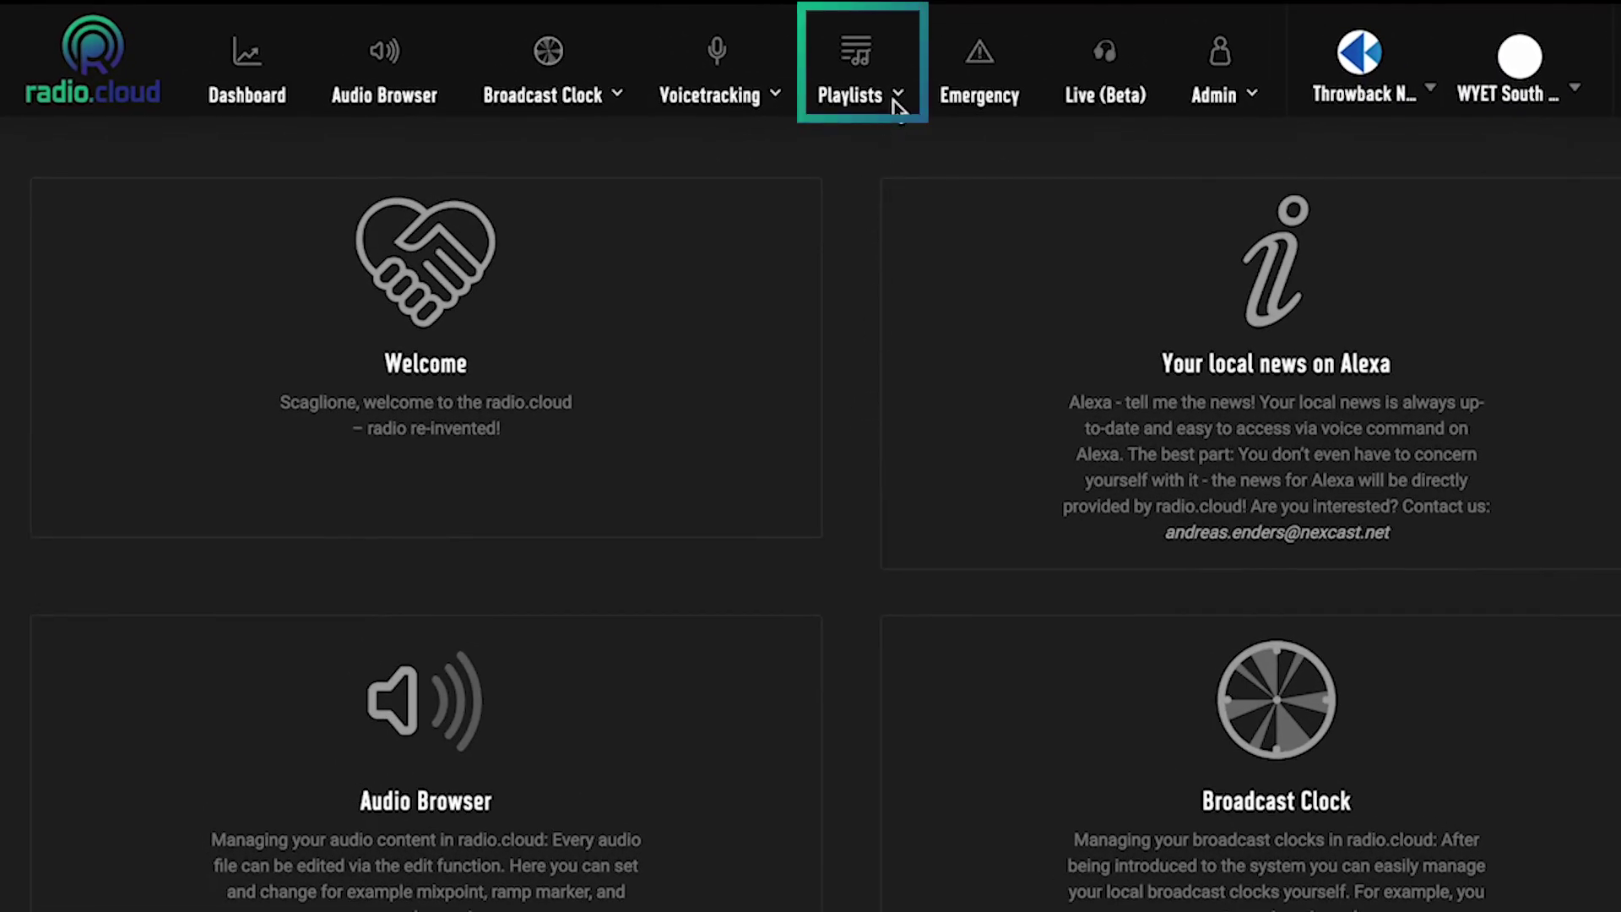
# Show the Local Playlist for 2022-06-24 jumped to the 07 hour block
pyautogui.click(899, 100)
pyautogui.click(884, 141)
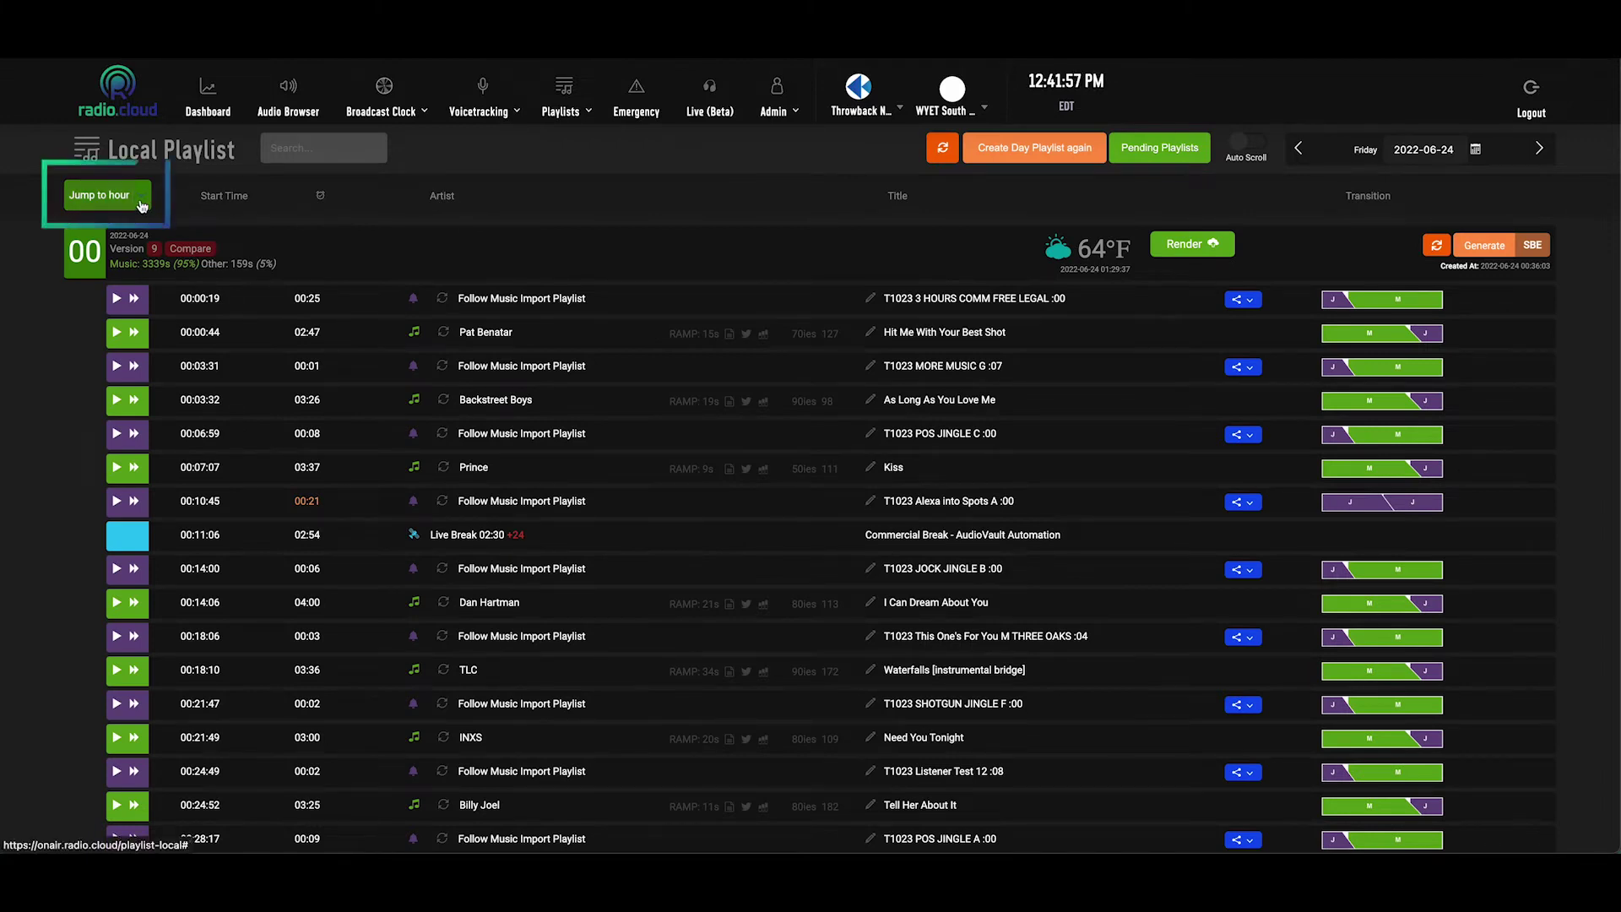
pyautogui.click(140, 203)
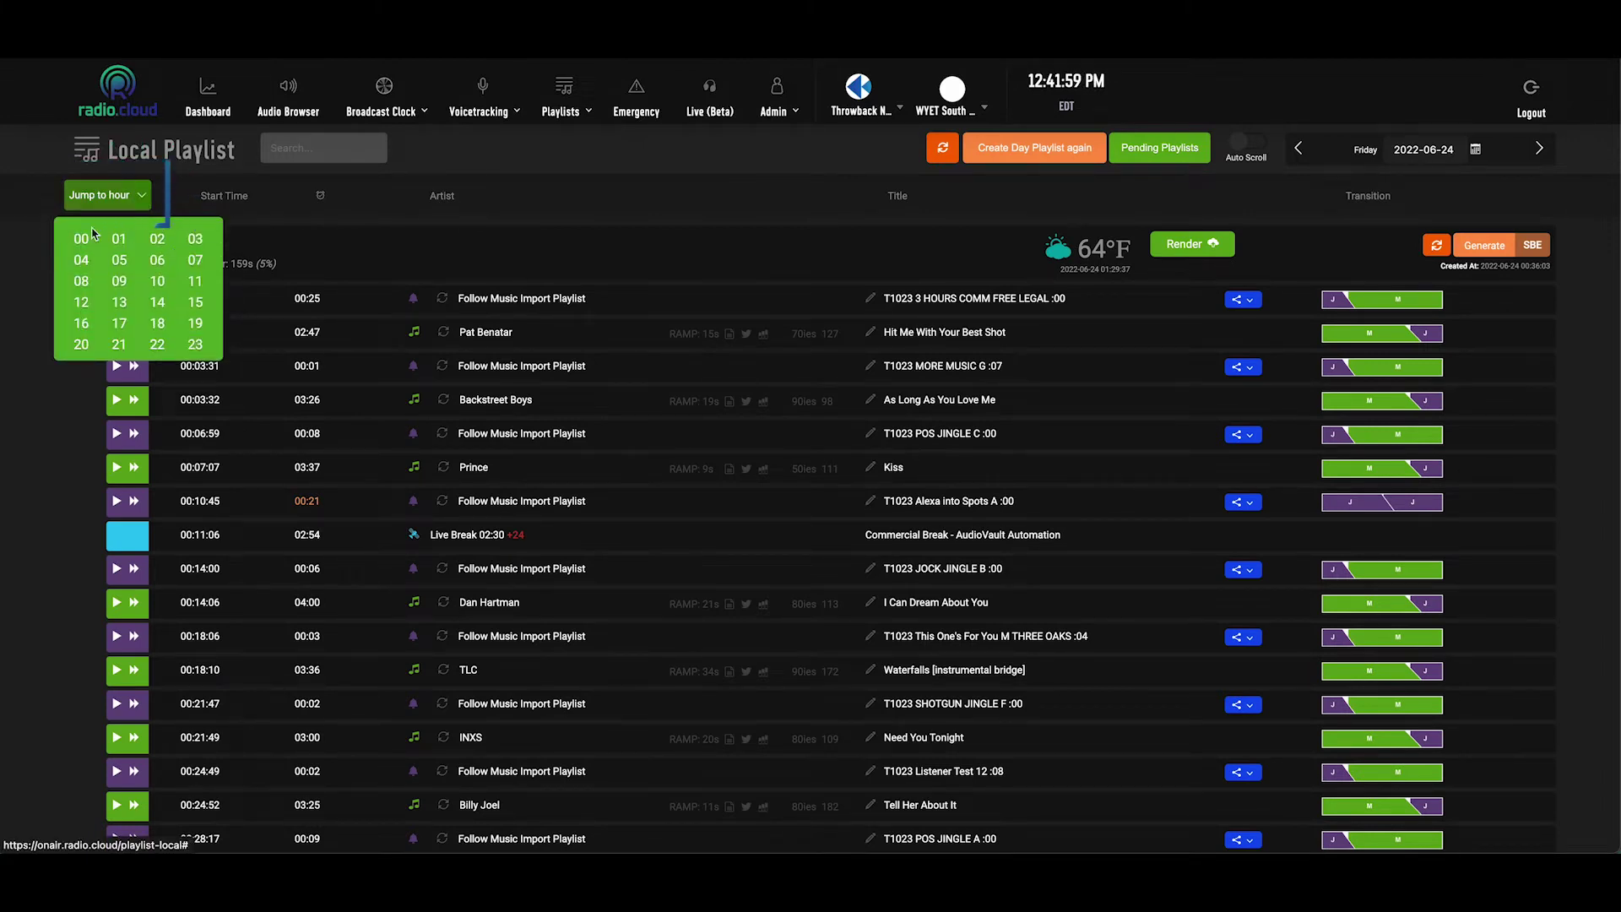
pyautogui.click(196, 261)
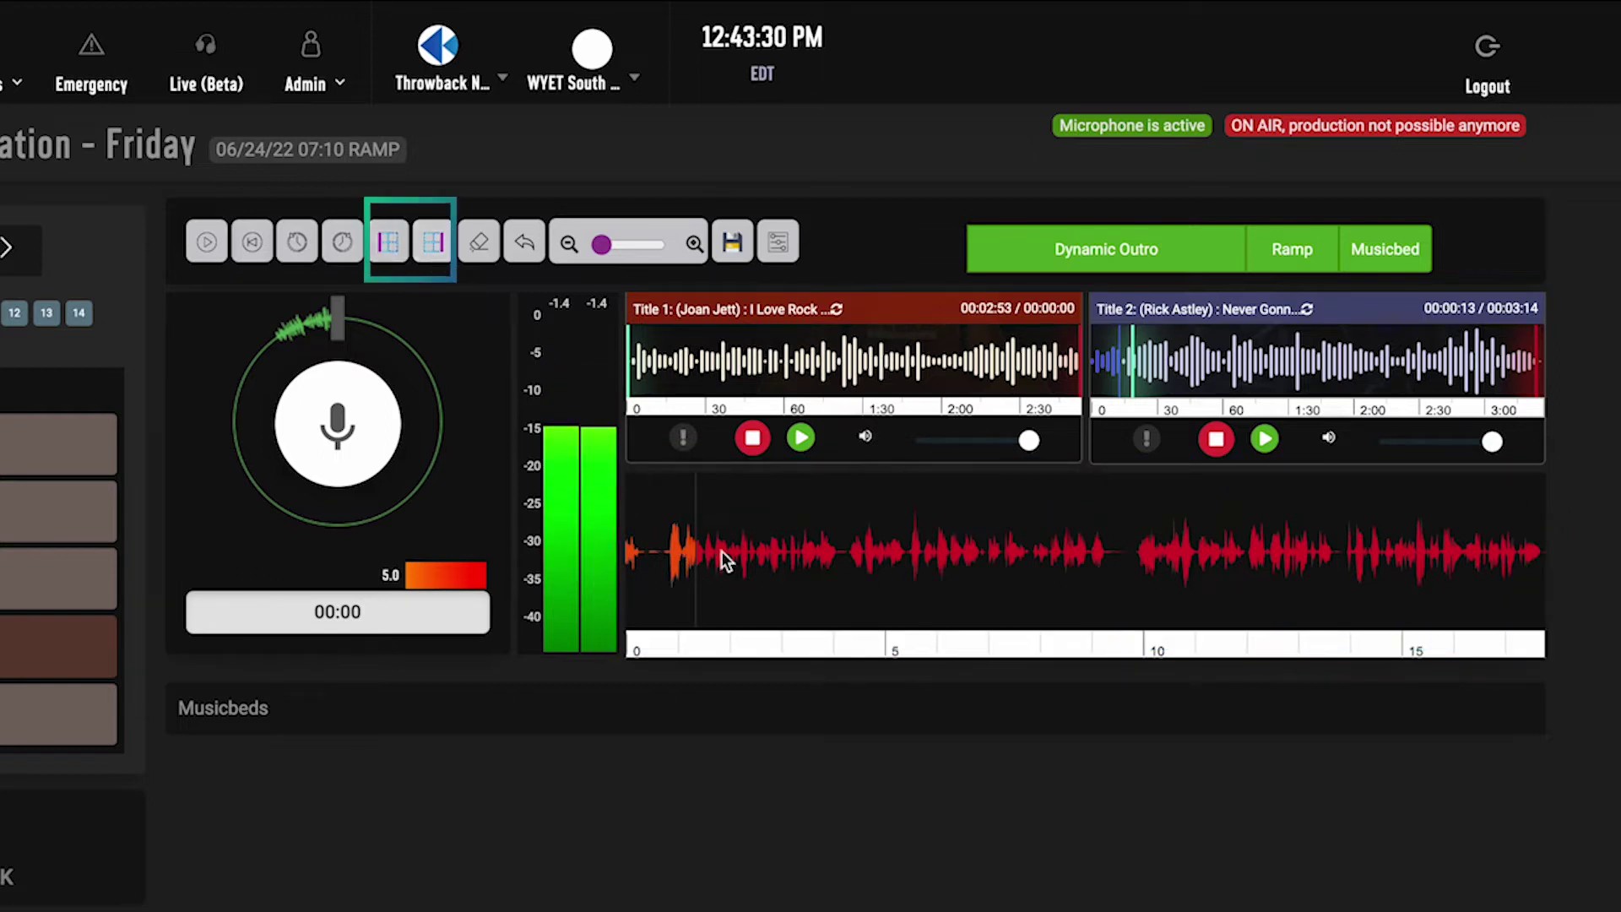
# Split the recorded voice clip and mark sections M1, M2 and M3 along its waveform
pyautogui.moveTo(667, 564)
pyautogui.mouseDown()
pyautogui.moveTo(849, 553)
pyautogui.moveTo(848, 598)
pyautogui.mouseUp()
pyautogui.click(388, 242)
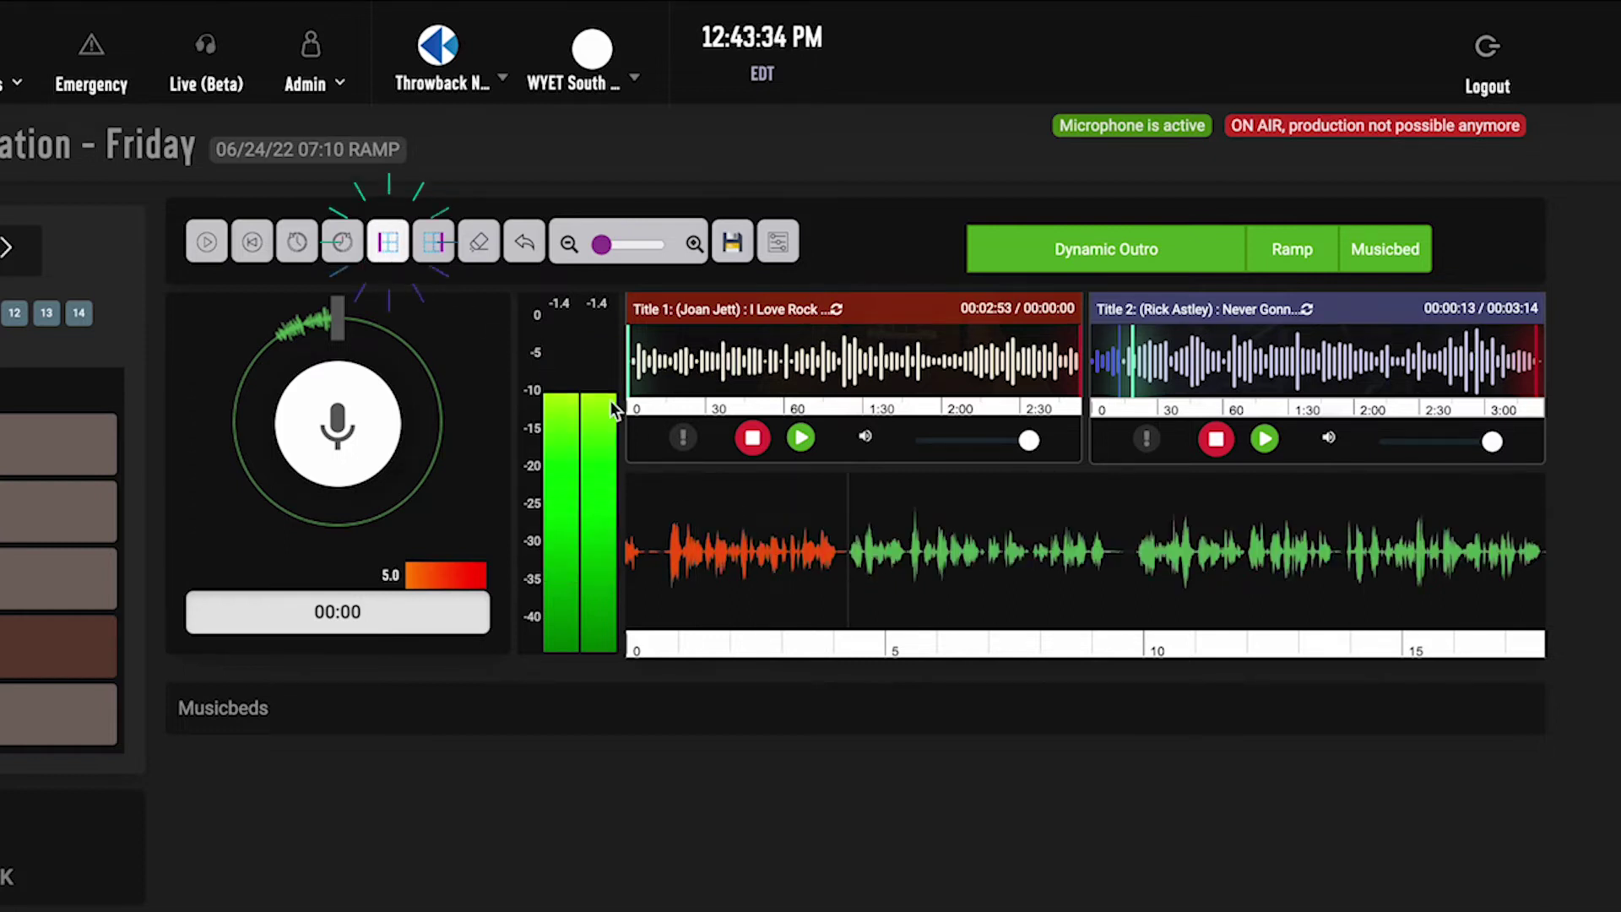
pyautogui.click(862, 562)
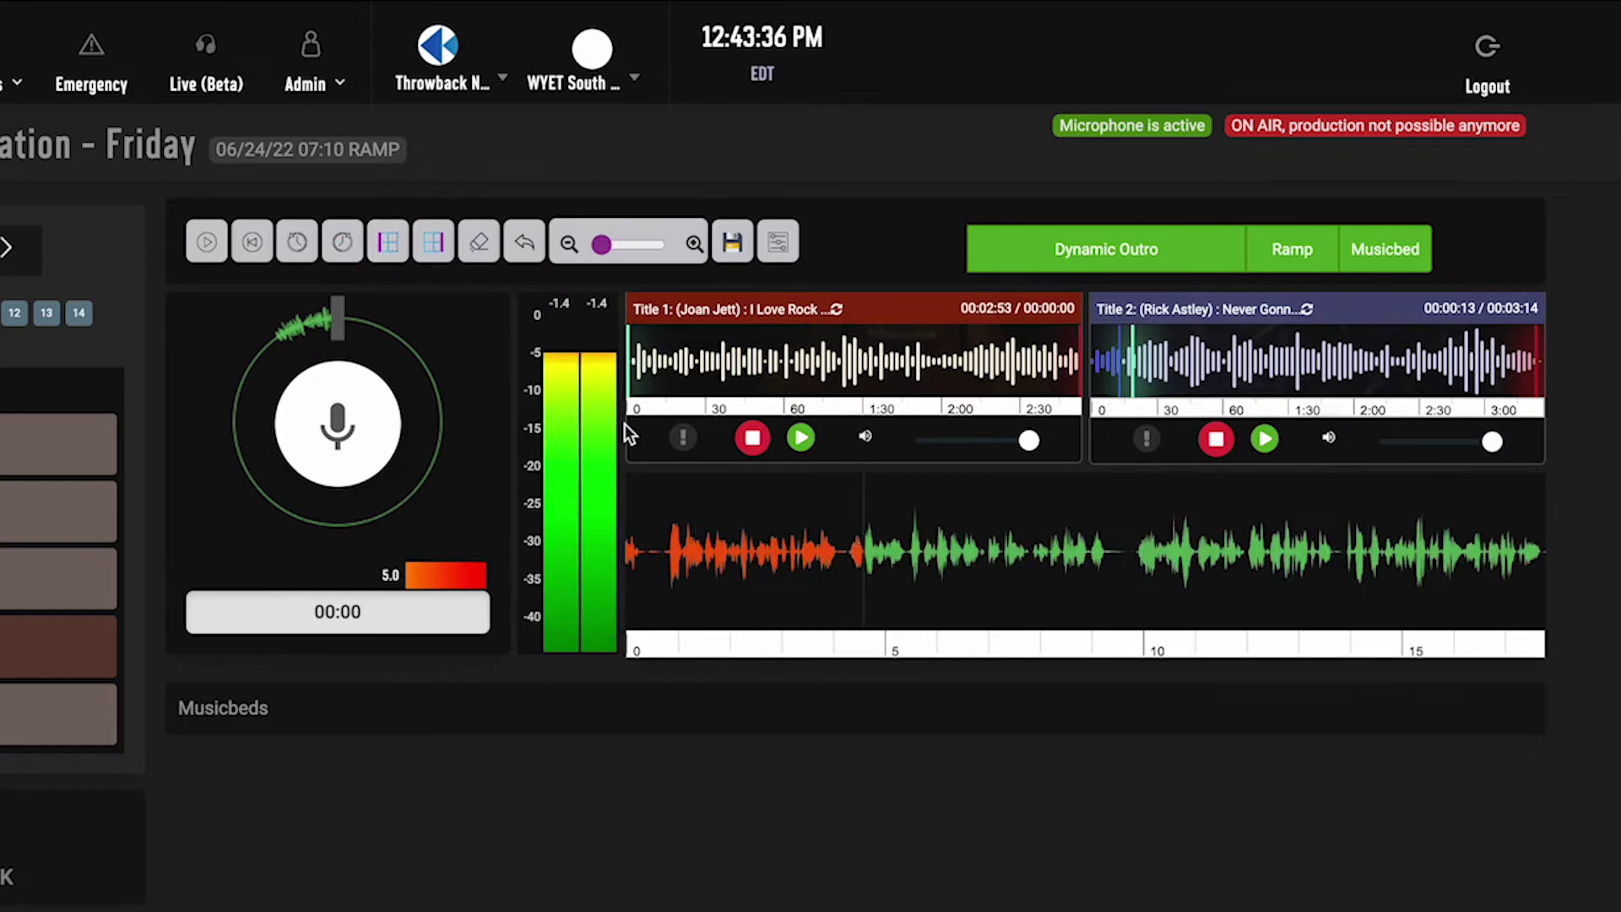
pyautogui.click(433, 242)
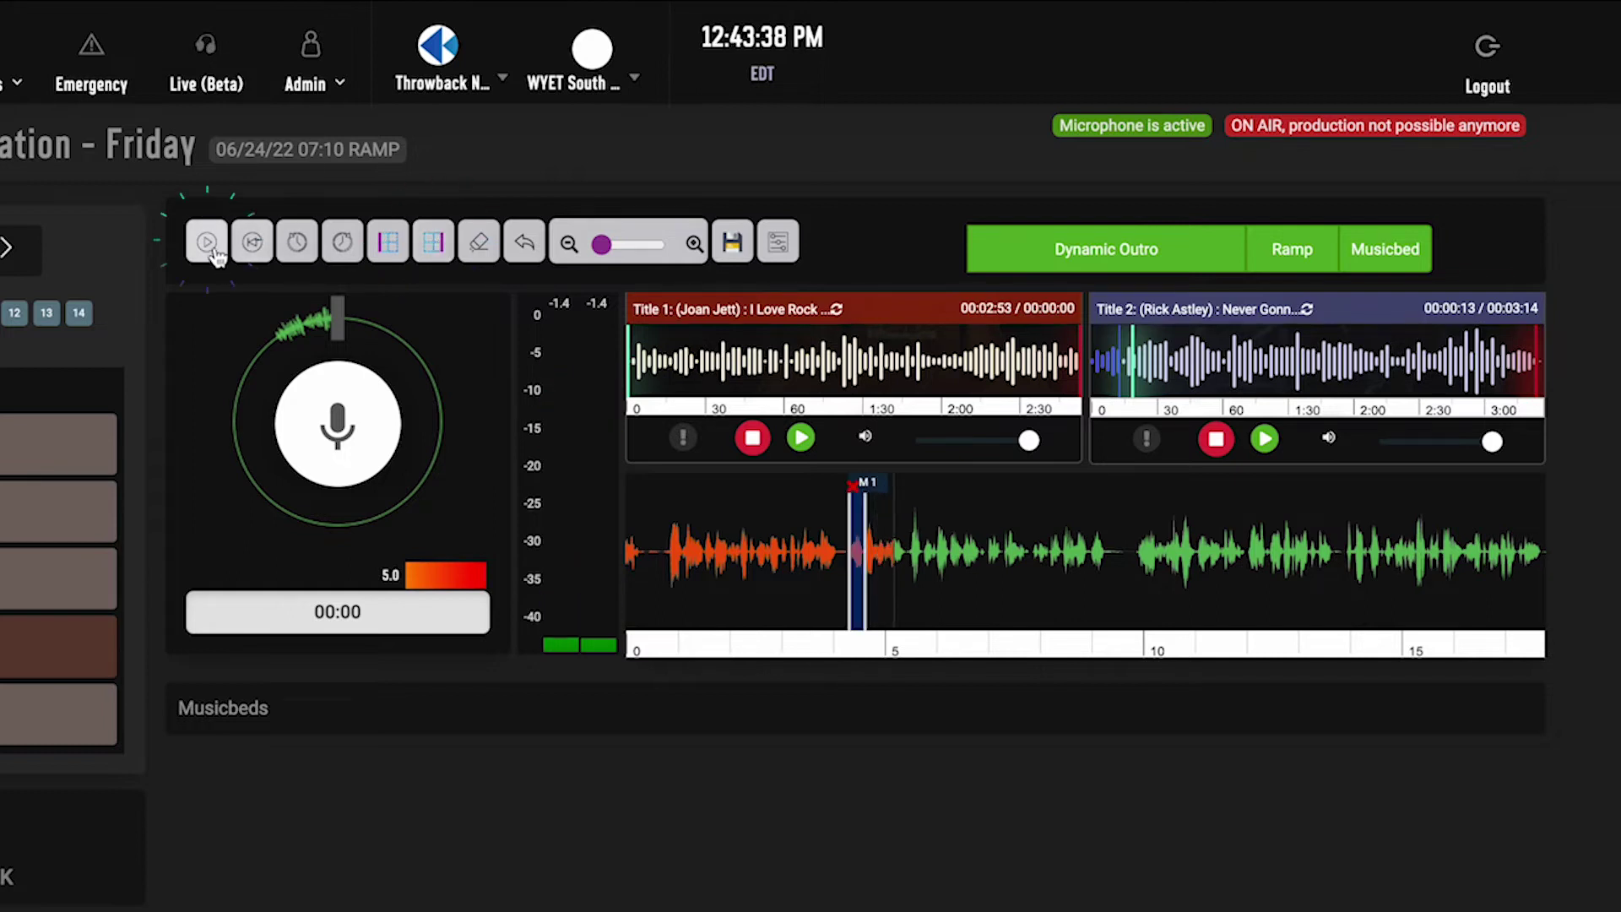
pyautogui.click(667, 559)
pyautogui.click(434, 243)
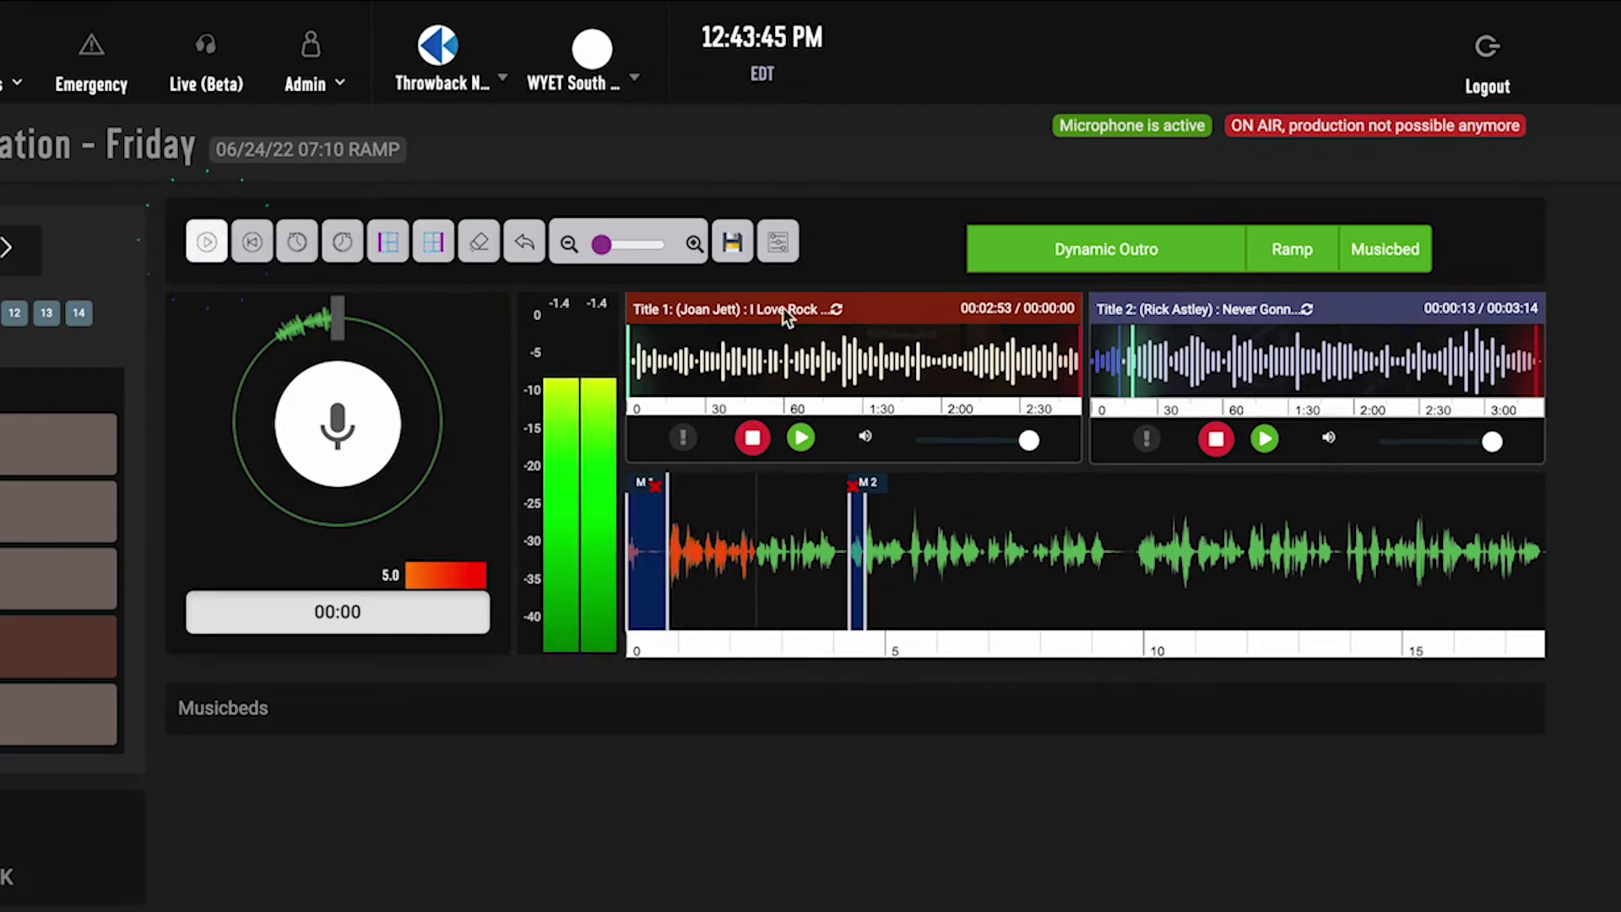
pyautogui.click(1520, 559)
pyautogui.click(387, 245)
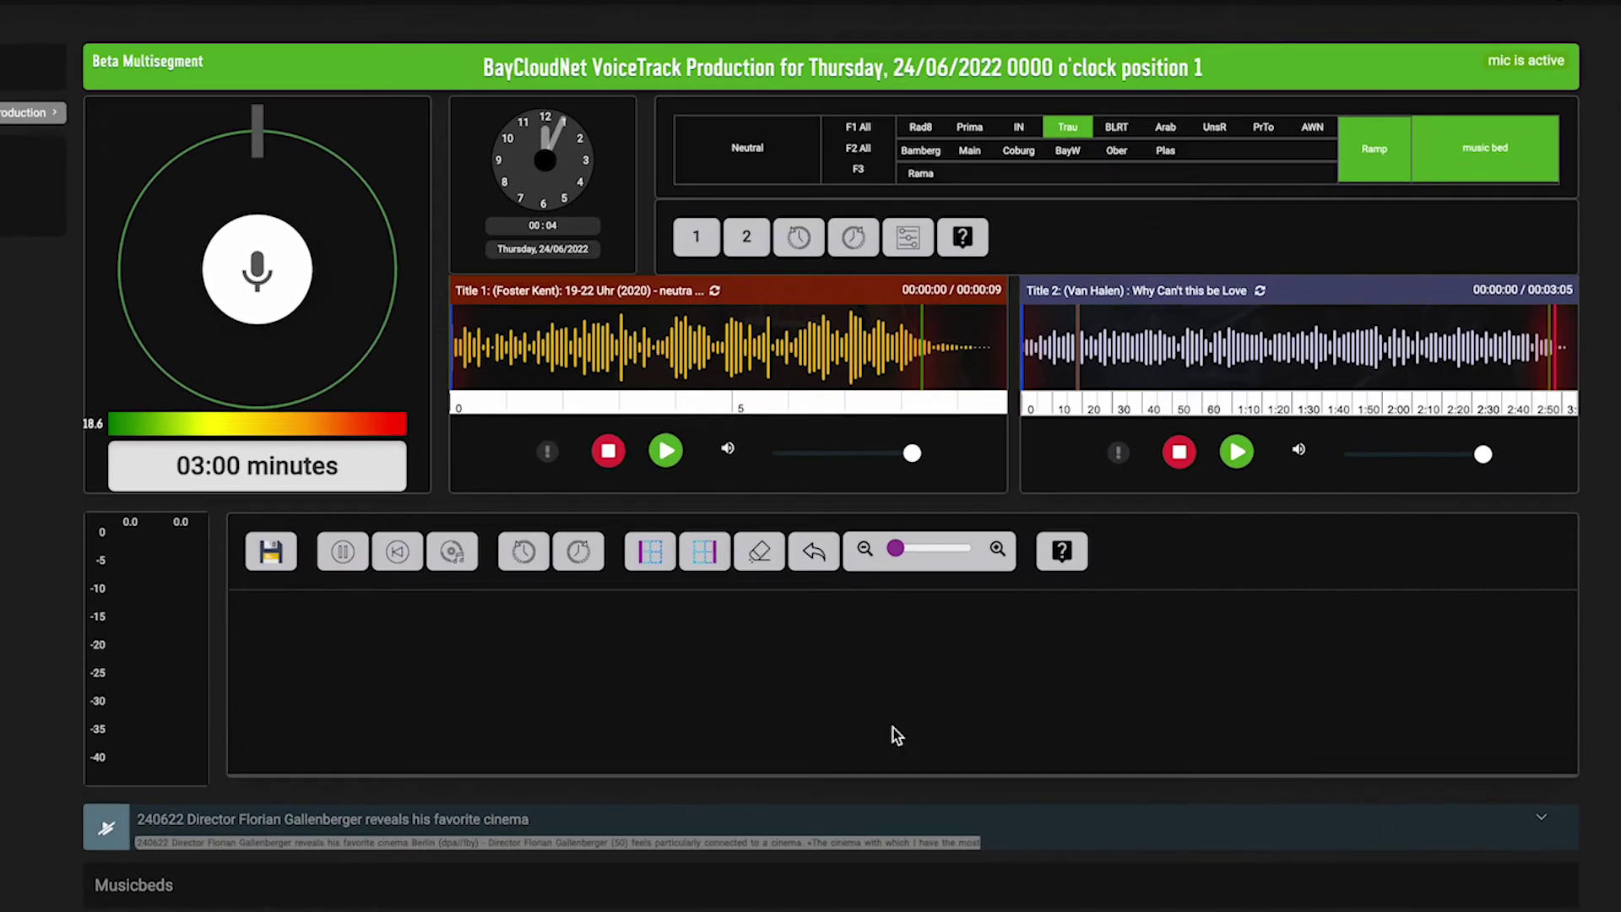
# Set the production's target to Neutral, then to all F1 regions
pyautogui.click(716, 142)
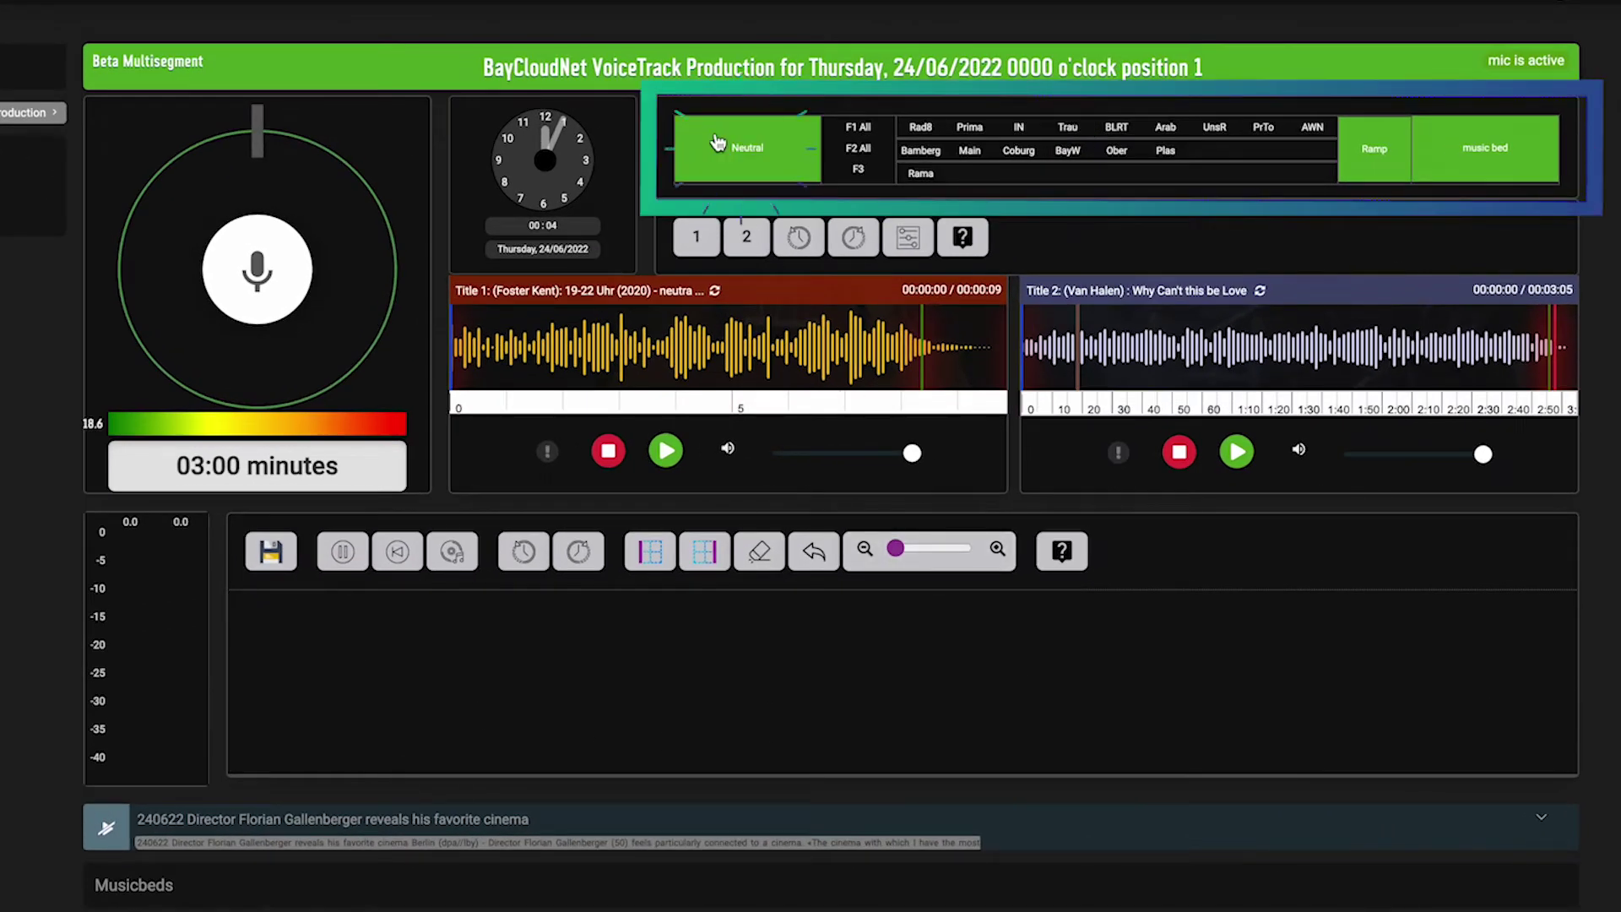
pyautogui.click(858, 132)
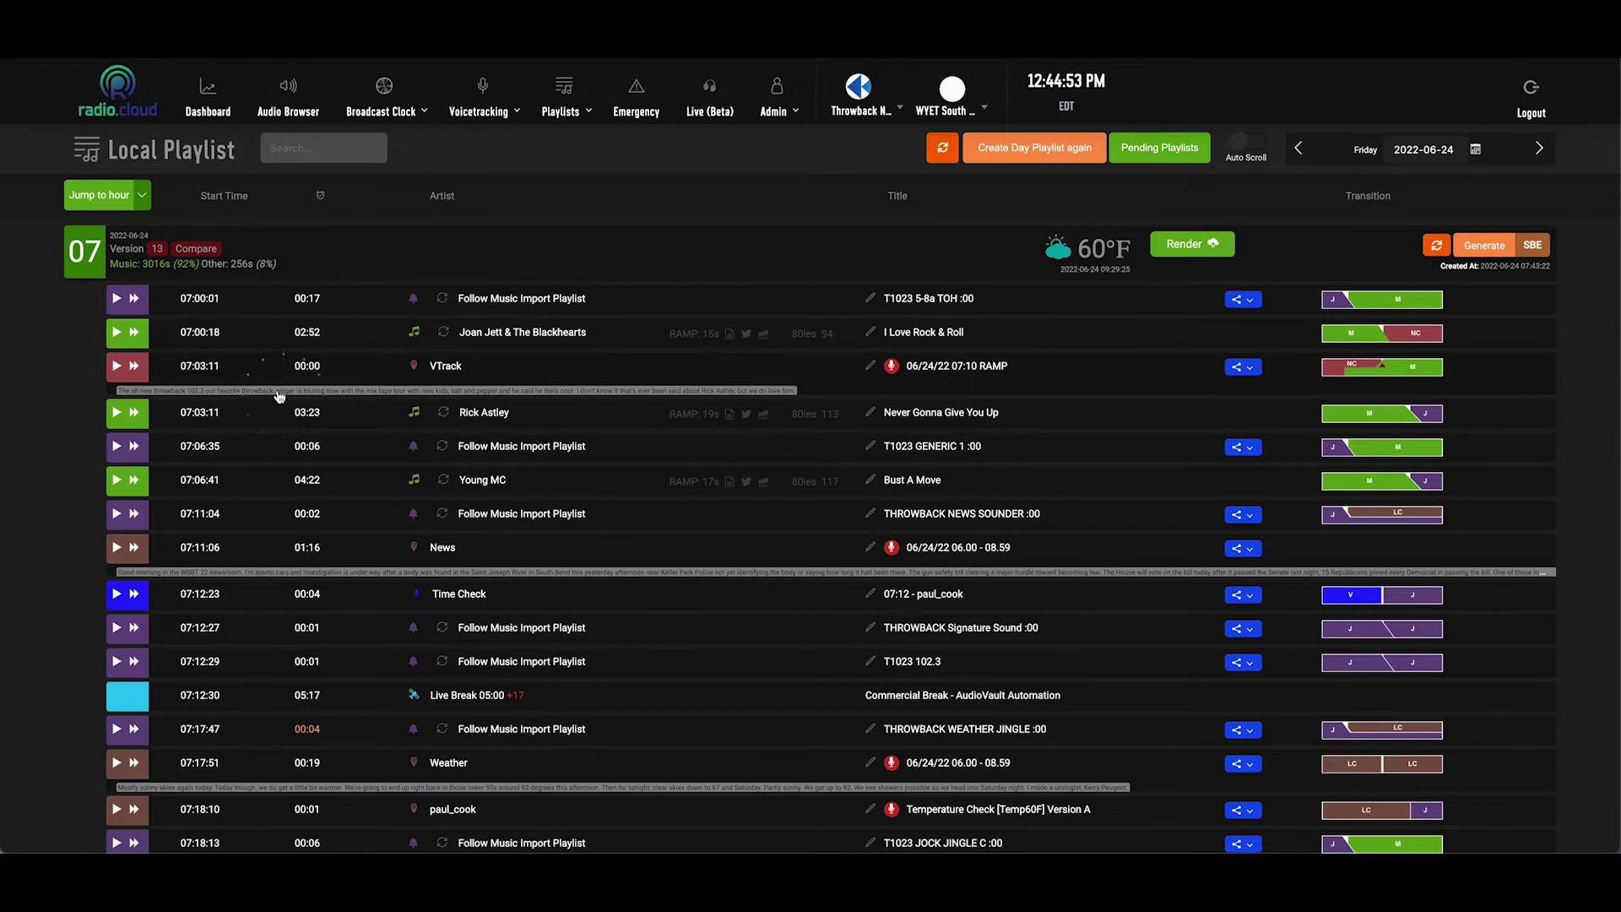
# Open the VTrack's full transcription from its line in the 07 hour playlist
pyautogui.click(278, 392)
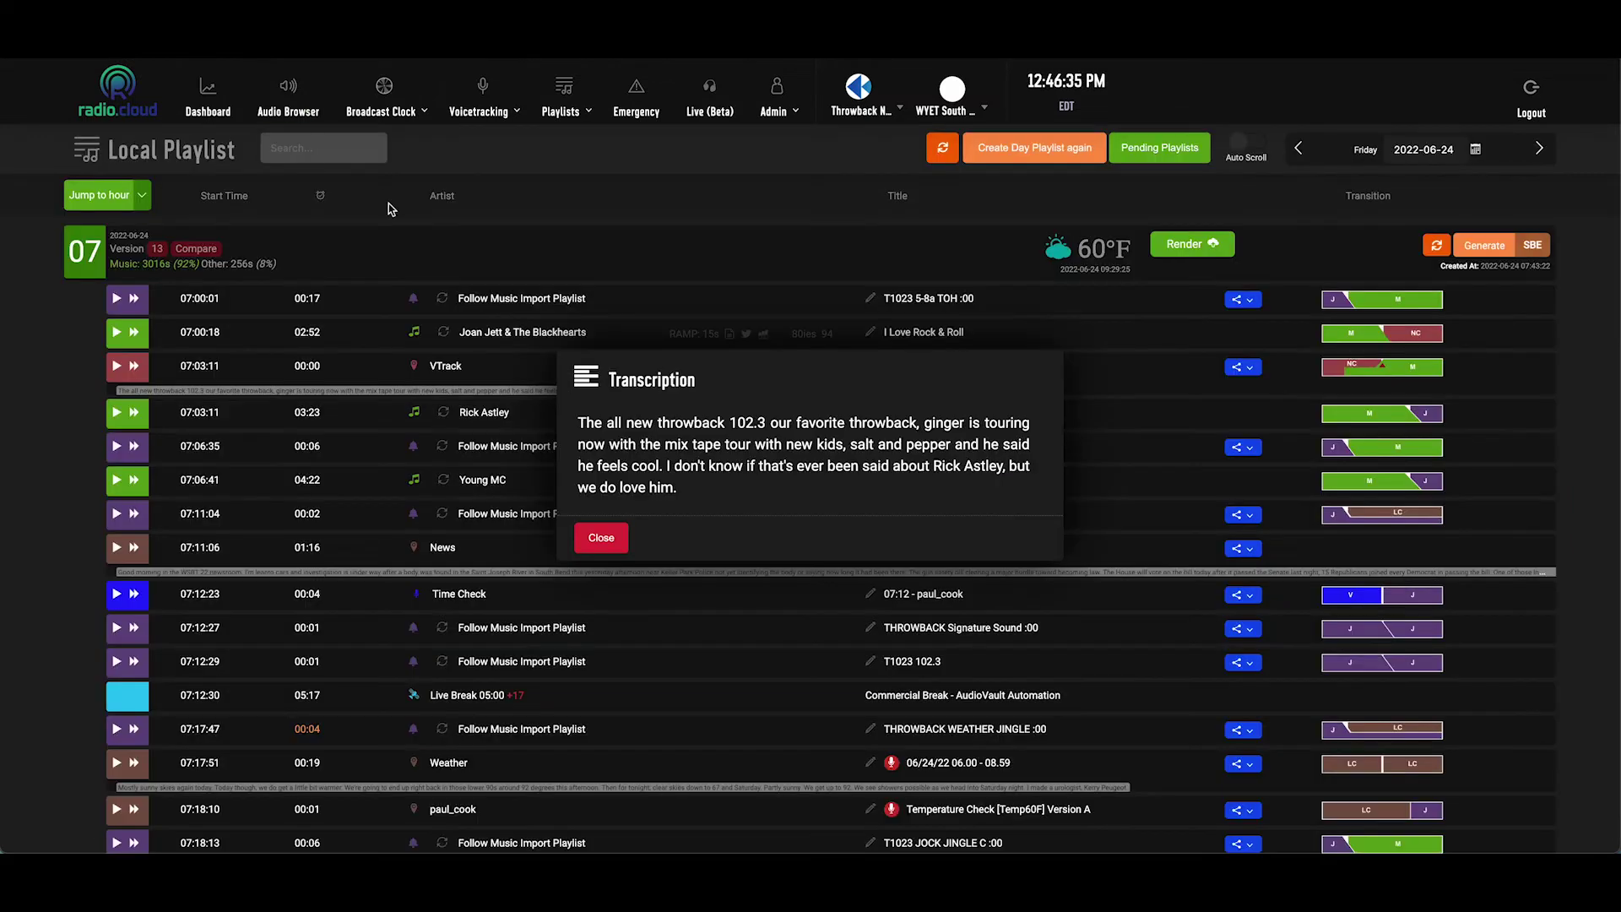
# Close the Transcription dialog and open the Voicetracking menu
pyautogui.click(597, 536)
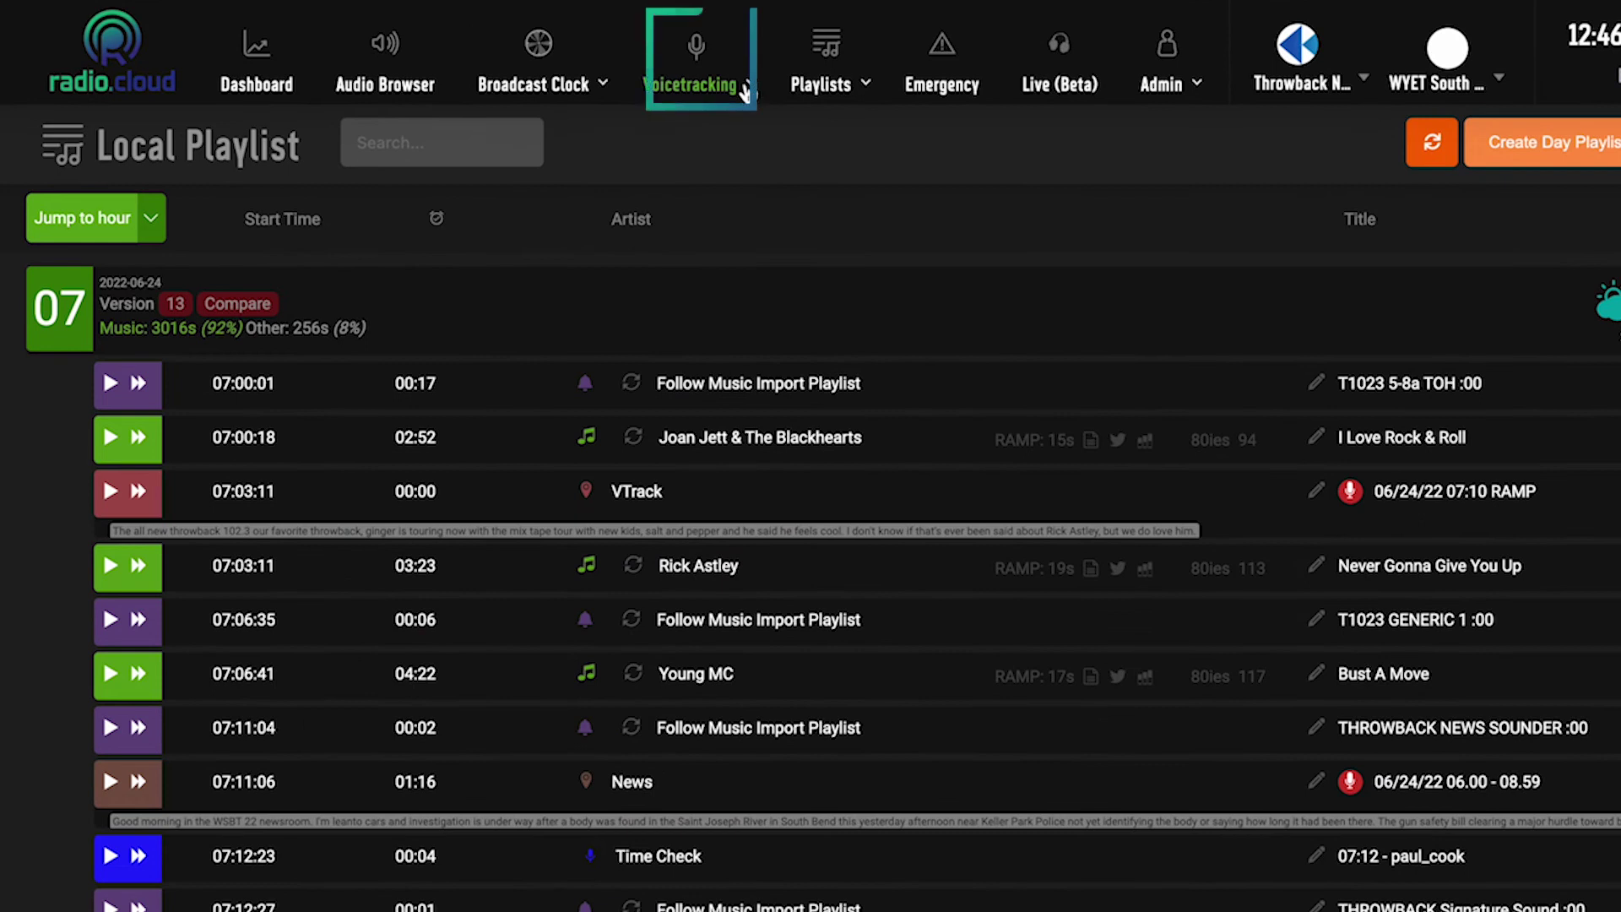
pyautogui.click(641, 91)
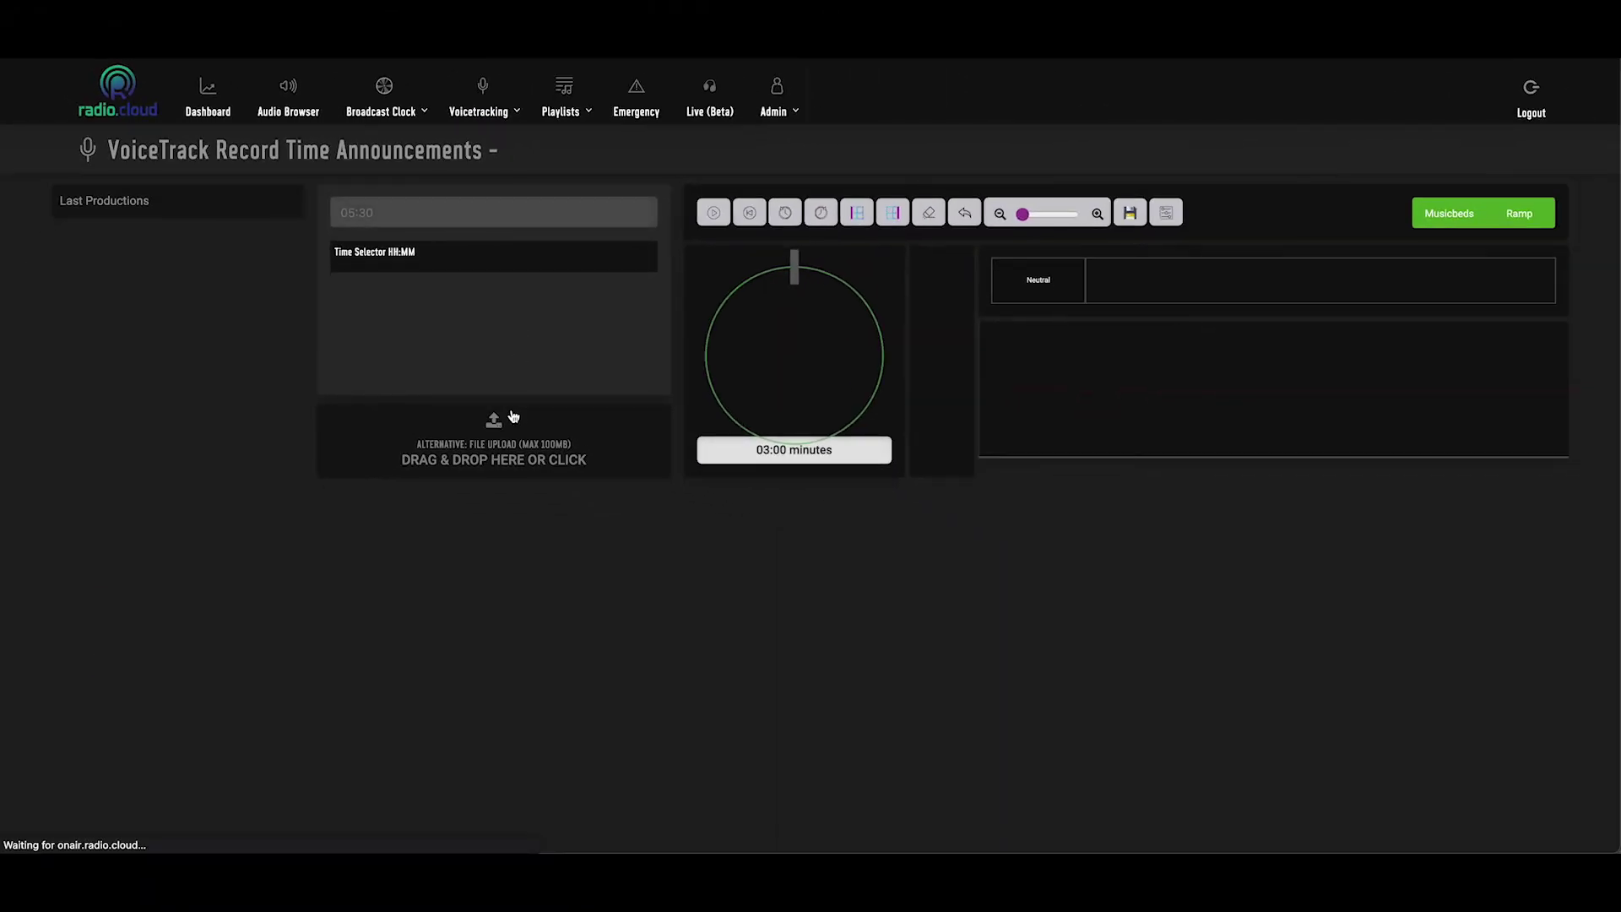
# Enter 08:45 in the time announcement recorder's Time Selector
pyautogui.click(569, 206)
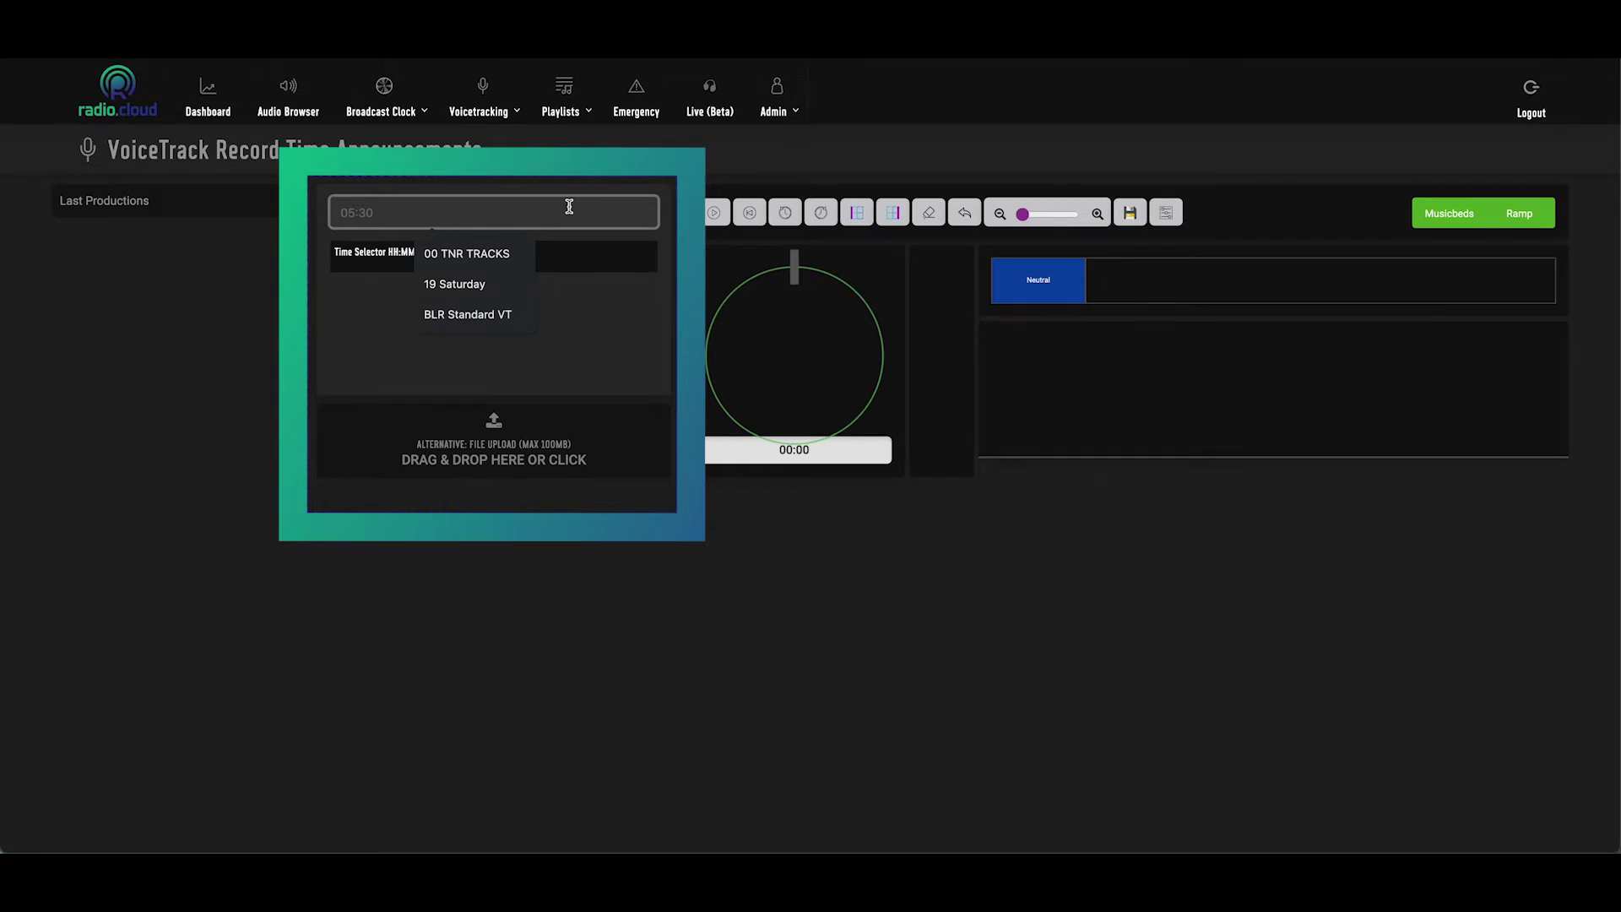
pyautogui.write('0')
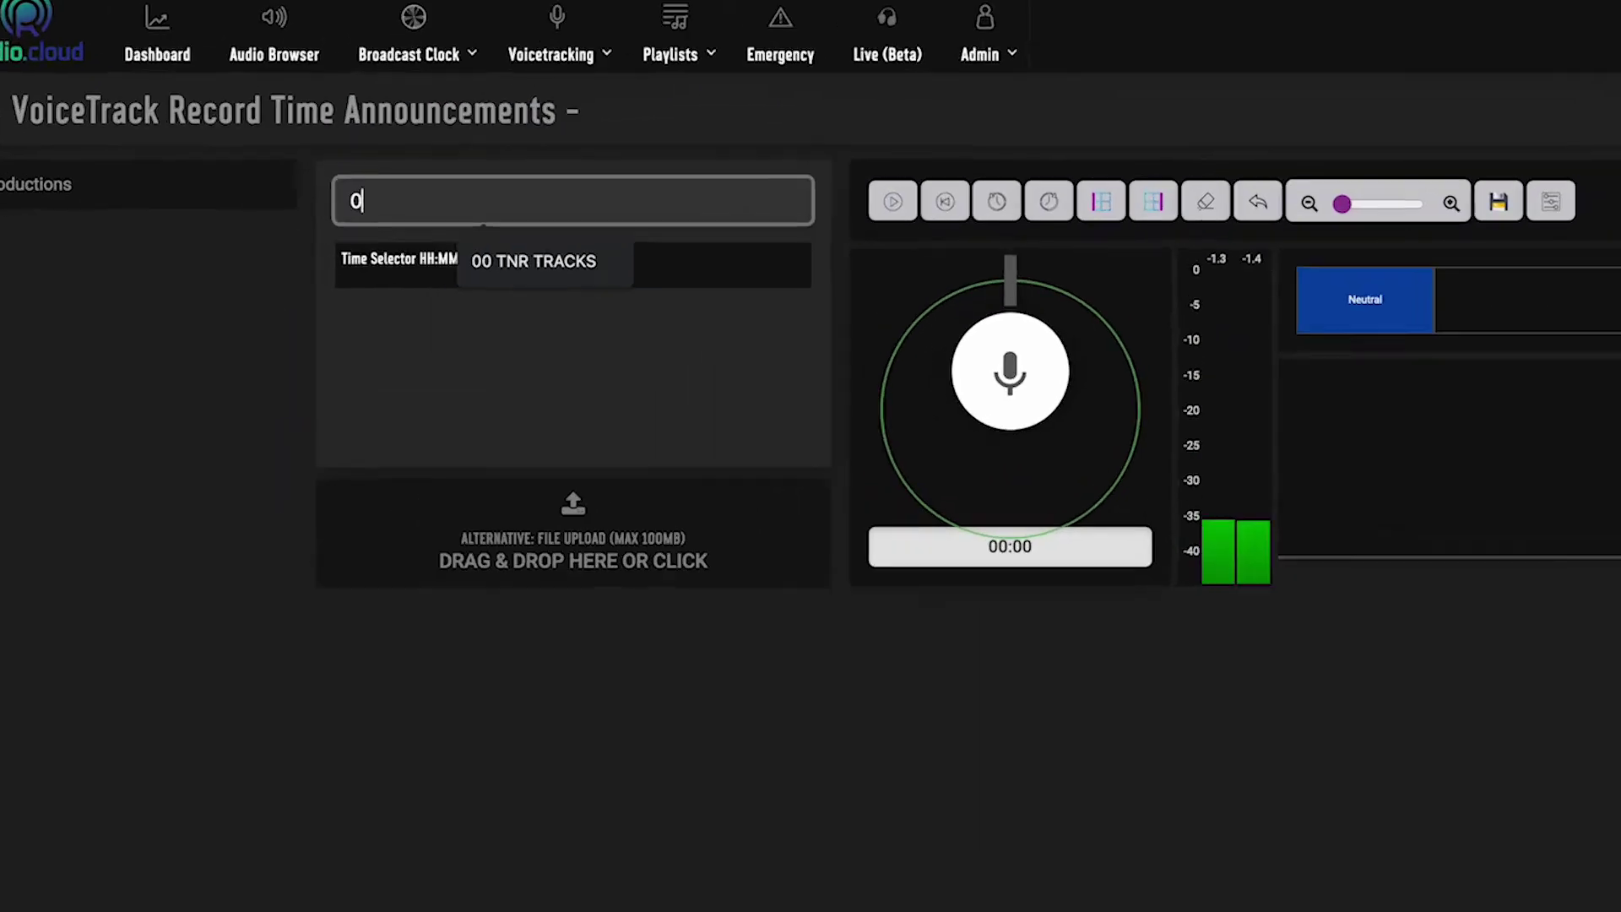
pyautogui.write('8:4')
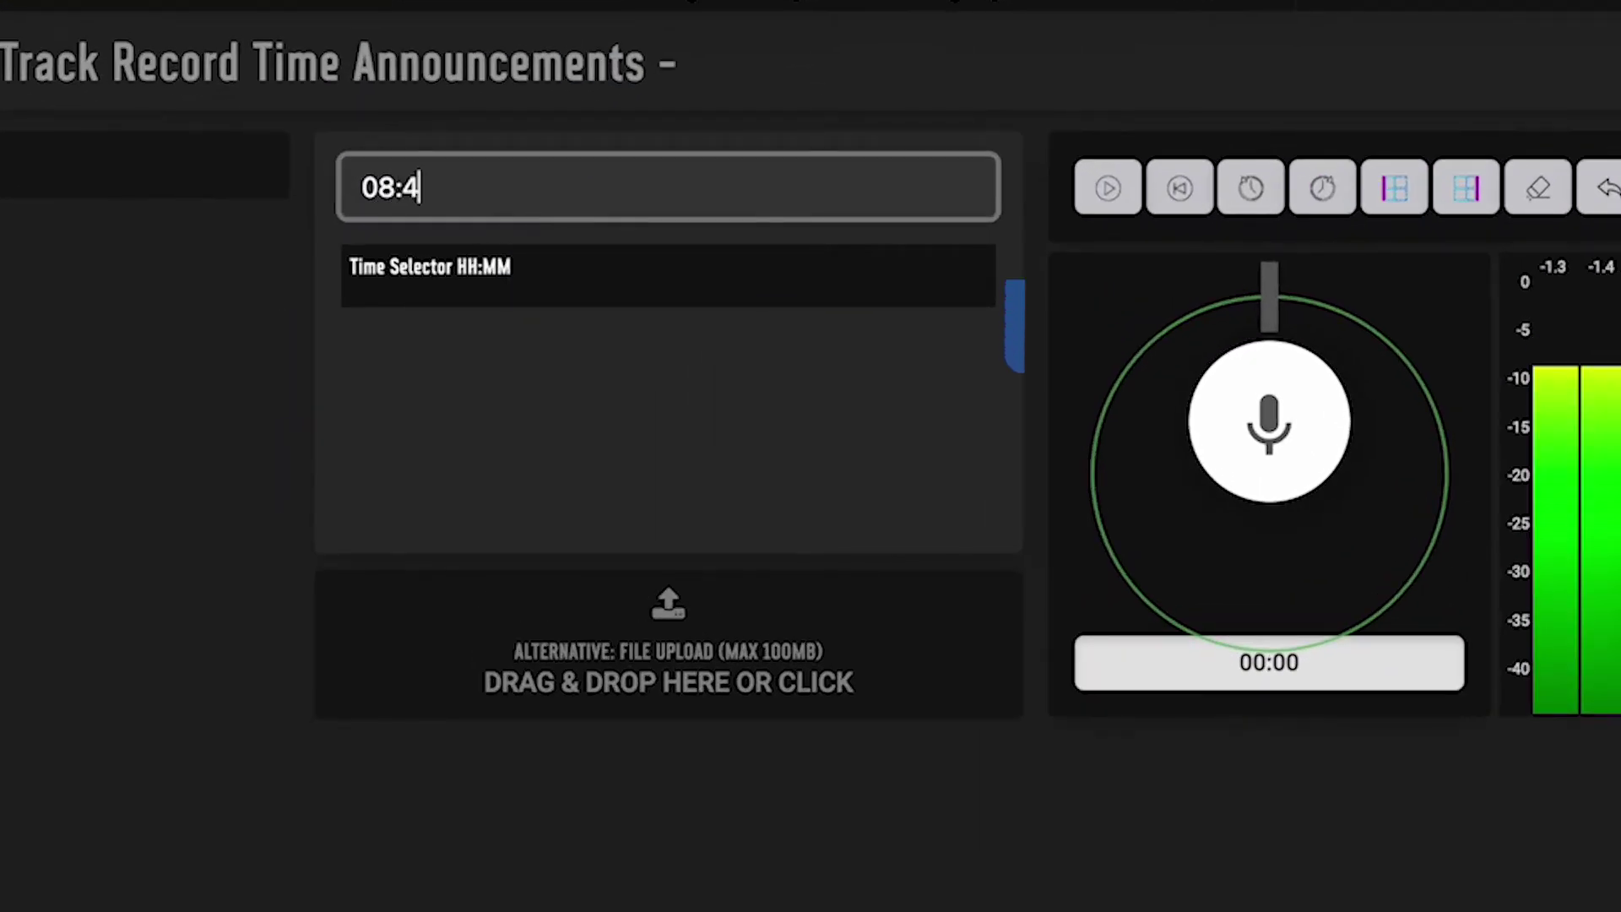
pyautogui.write('5')
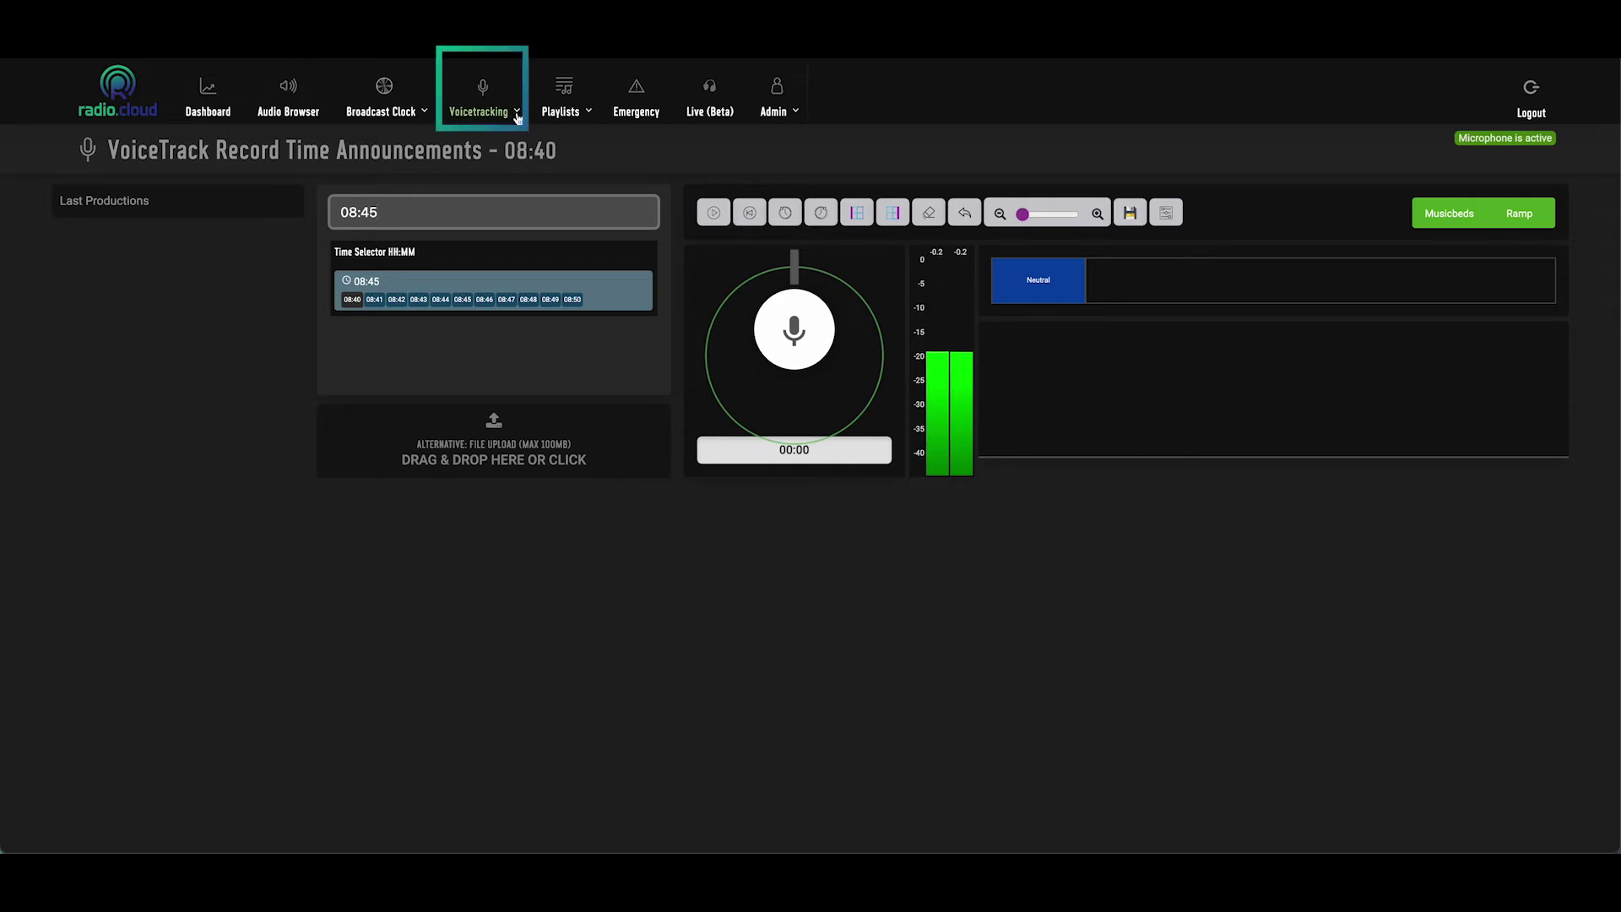
# Open the 20–26 June 2022 Shift Schedule, scroll the week, and drag the first announcer into a shift slot
pyautogui.click(517, 117)
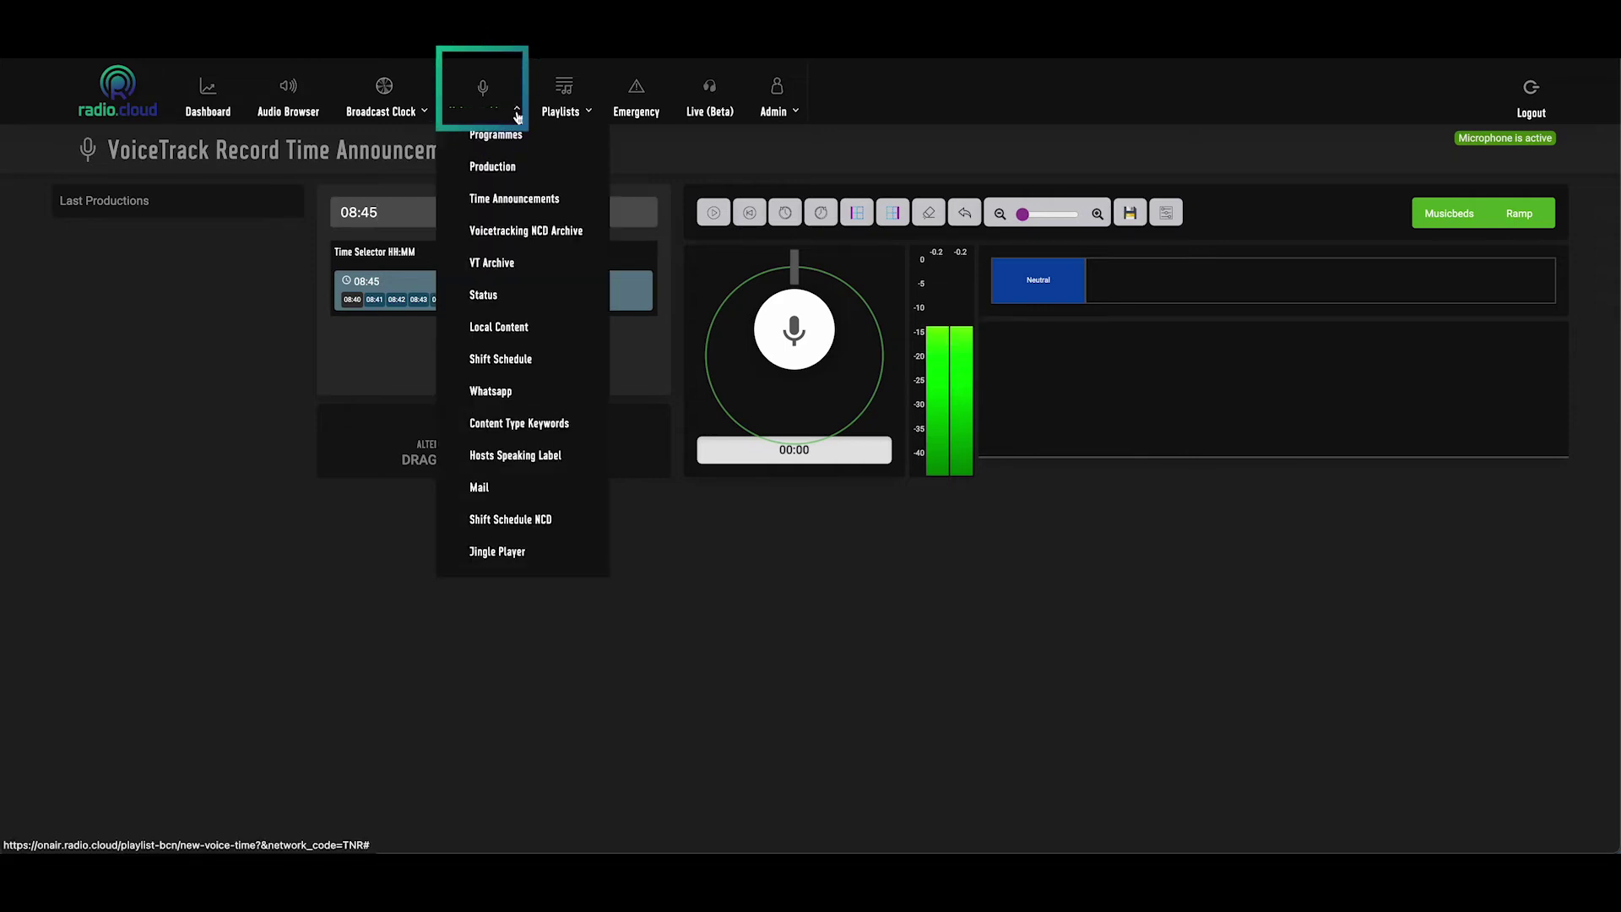
pyautogui.click(508, 361)
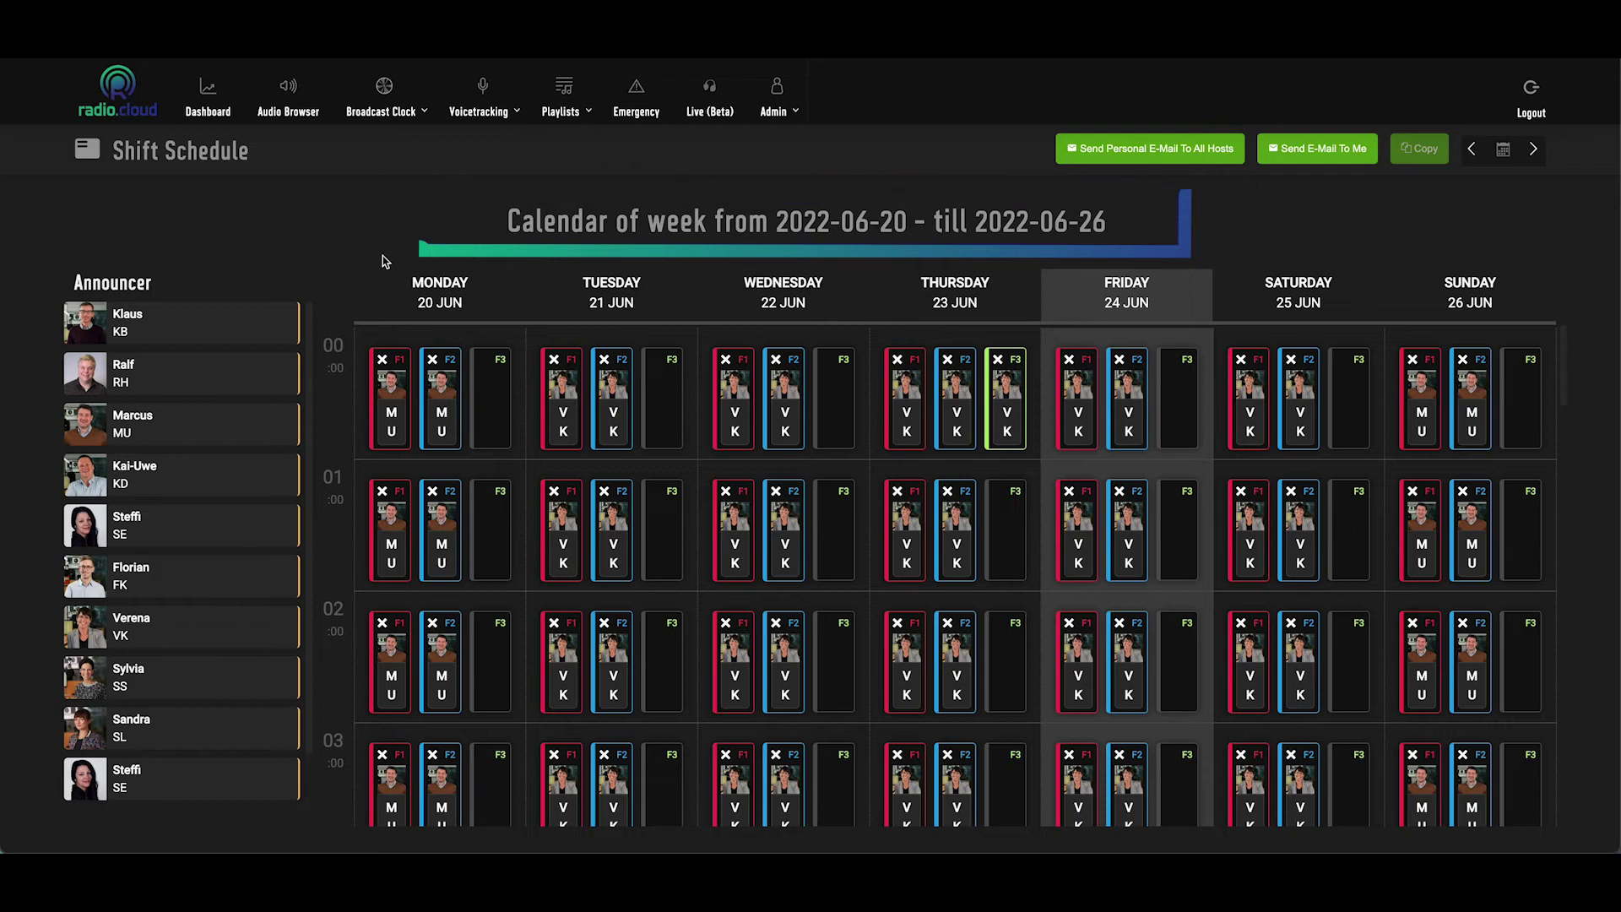
pyautogui.scroll(-3, 333, 359)
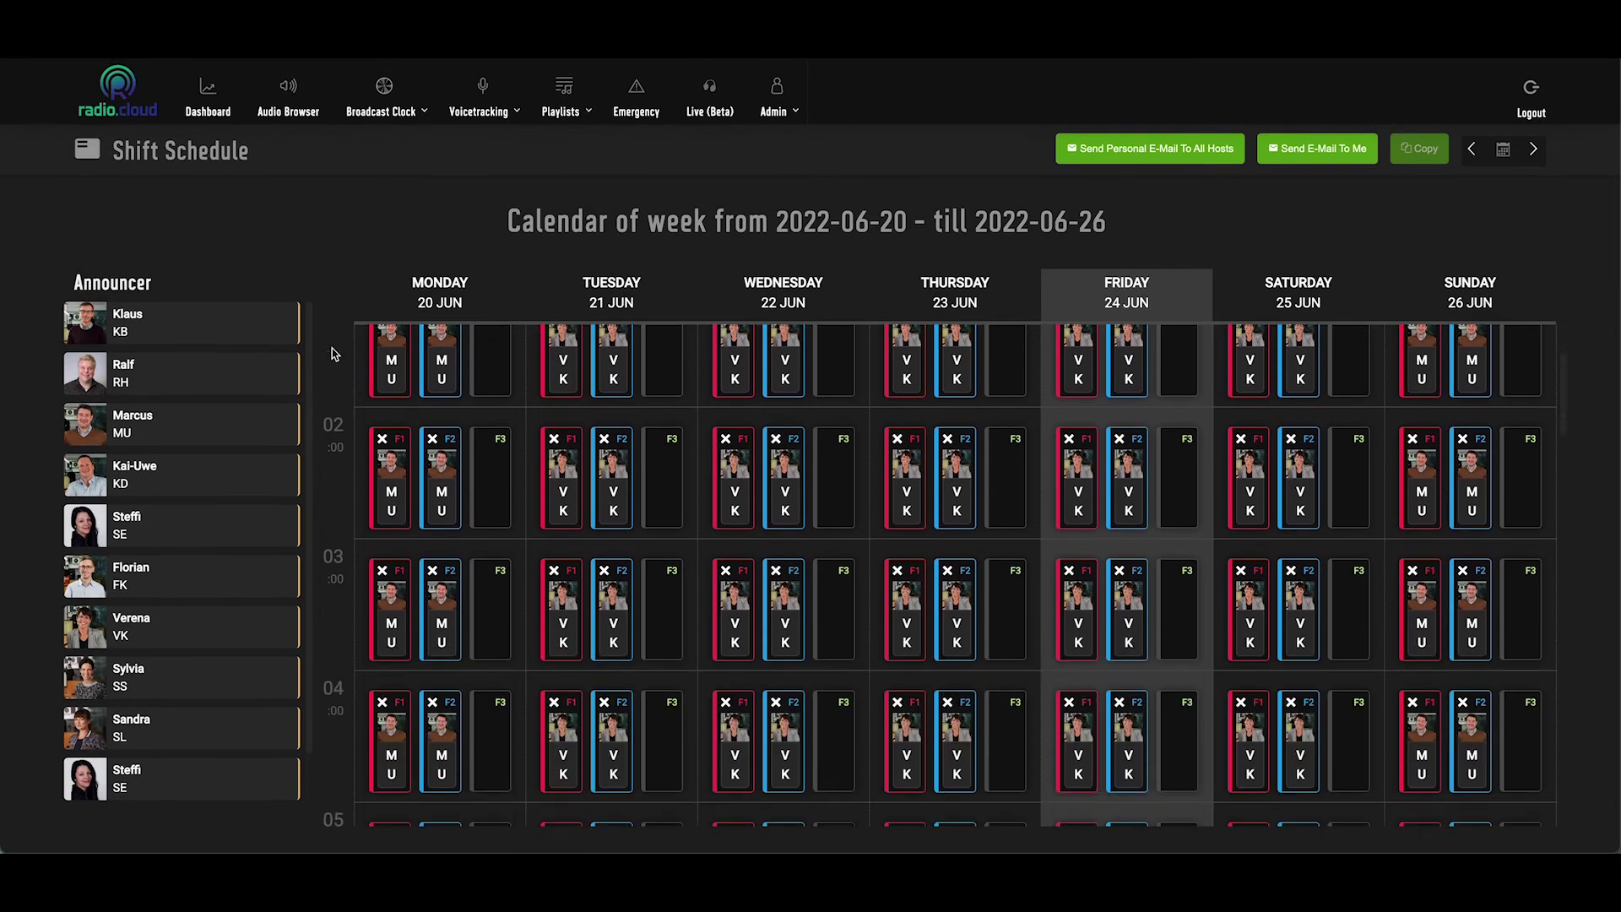
pyautogui.scroll(-8, 333, 362)
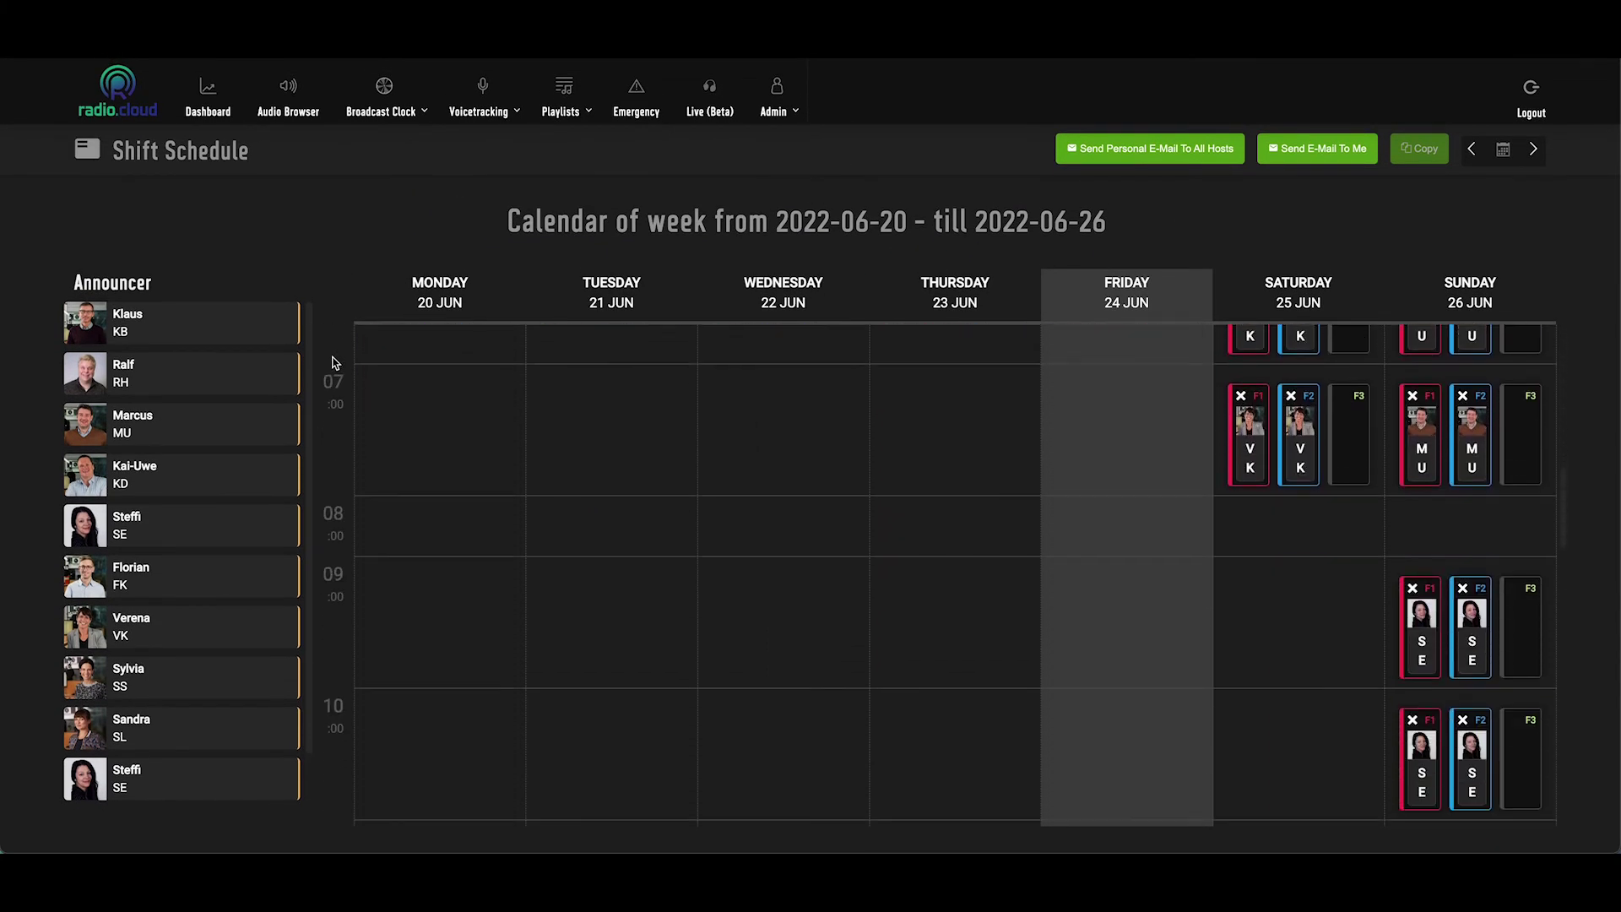
pyautogui.scroll(10, 332, 363)
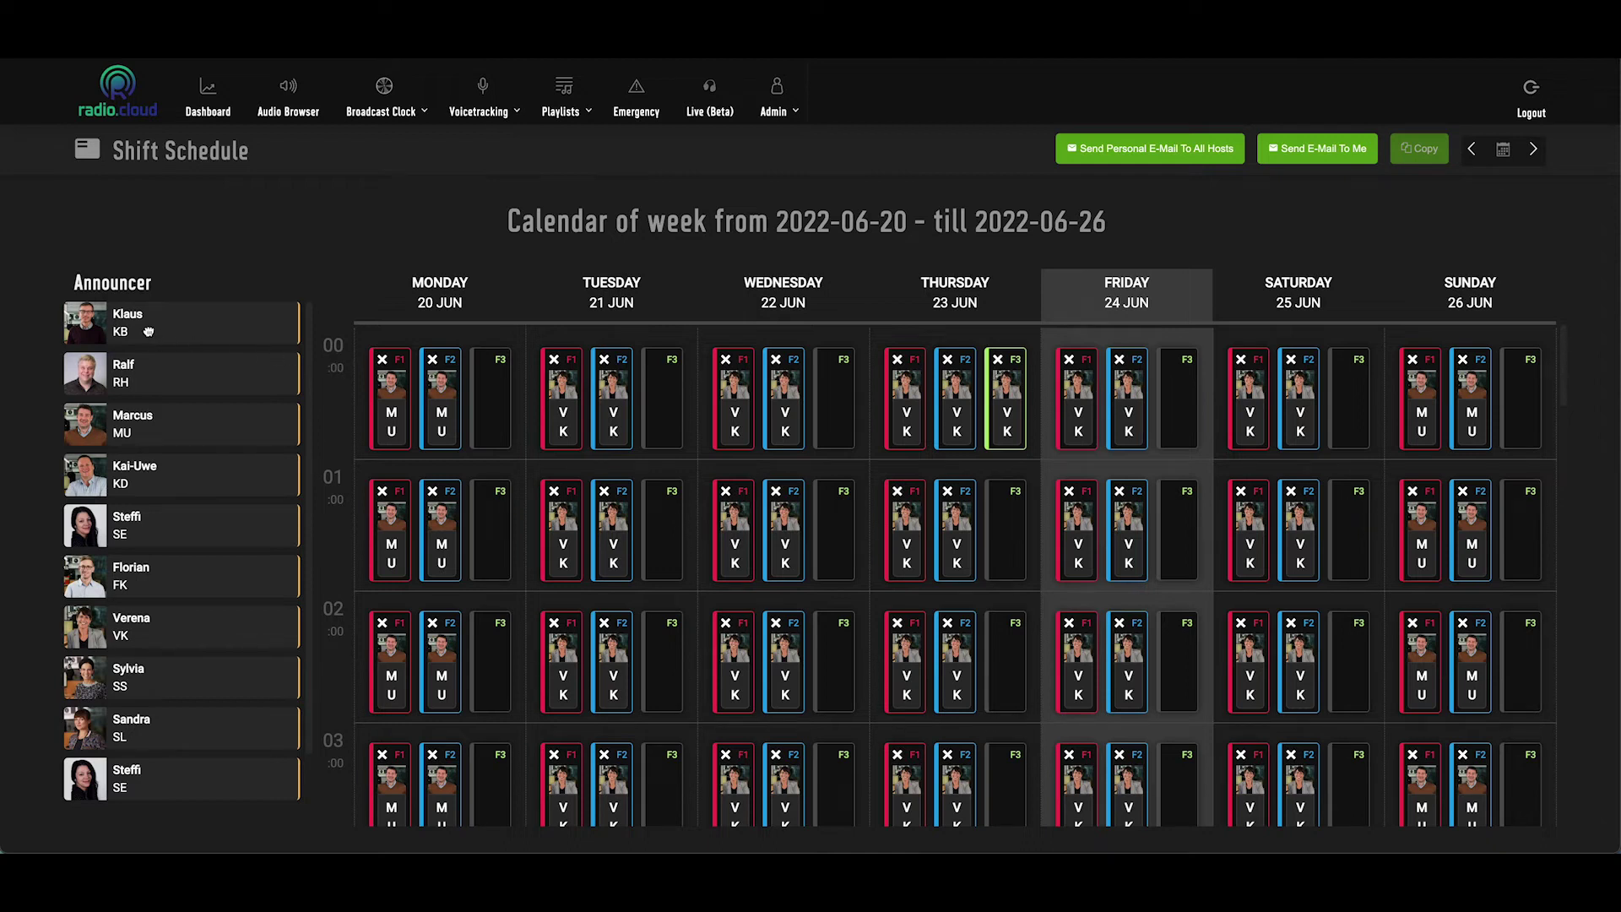
pyautogui.moveTo(147, 333); pyautogui.dragTo(270, 319)
pyautogui.scroll(-1, 245, 305)
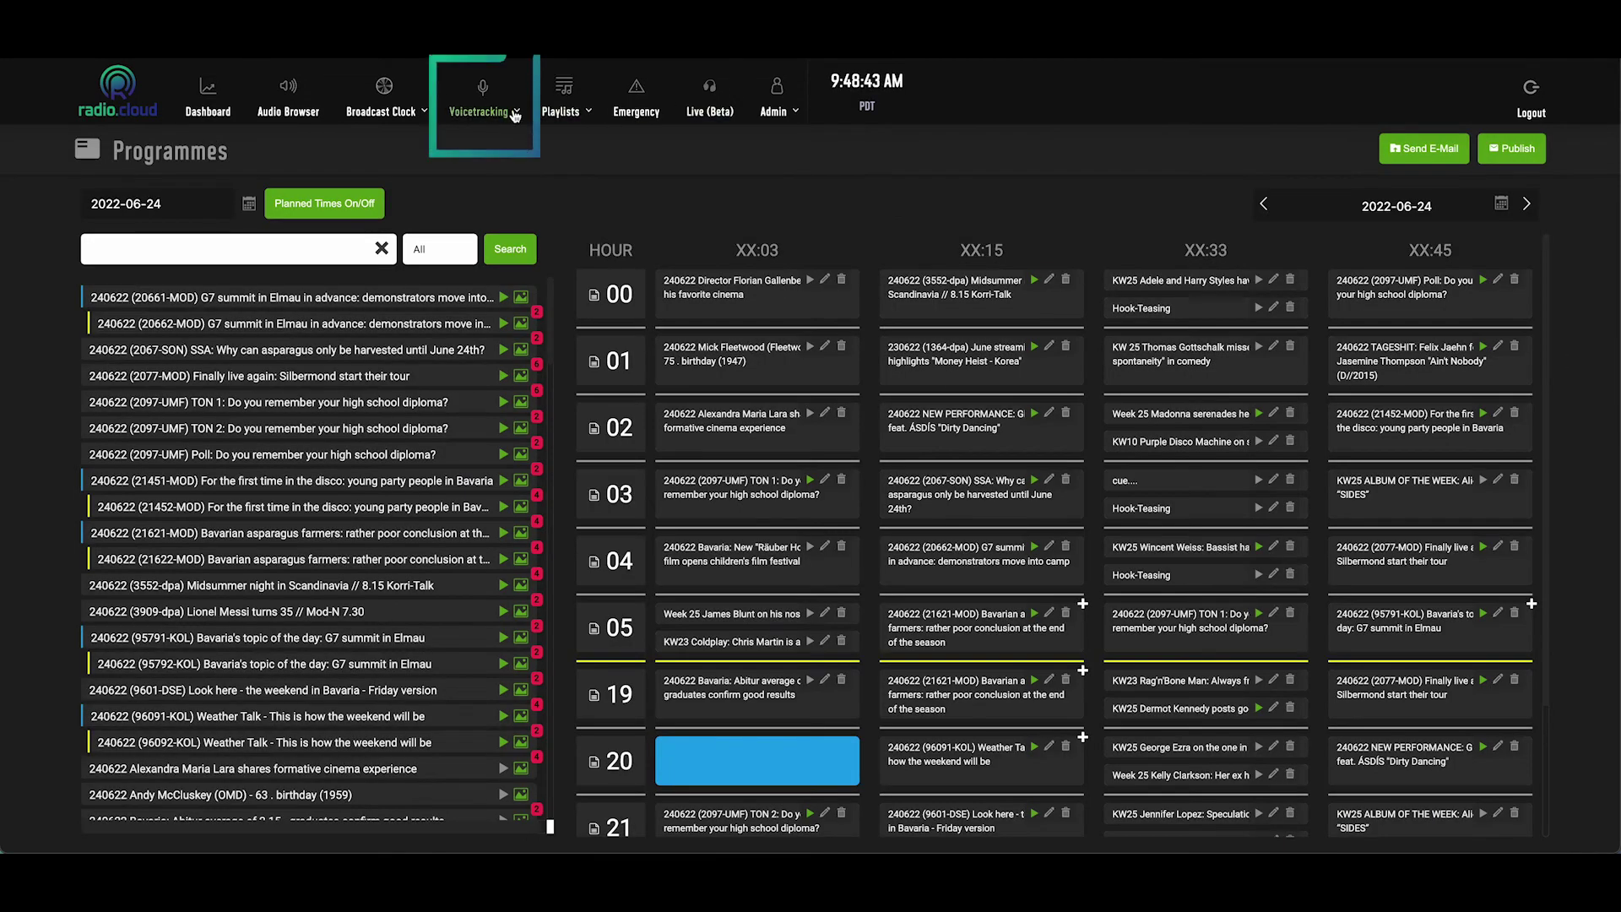
pyautogui.click(483, 103)
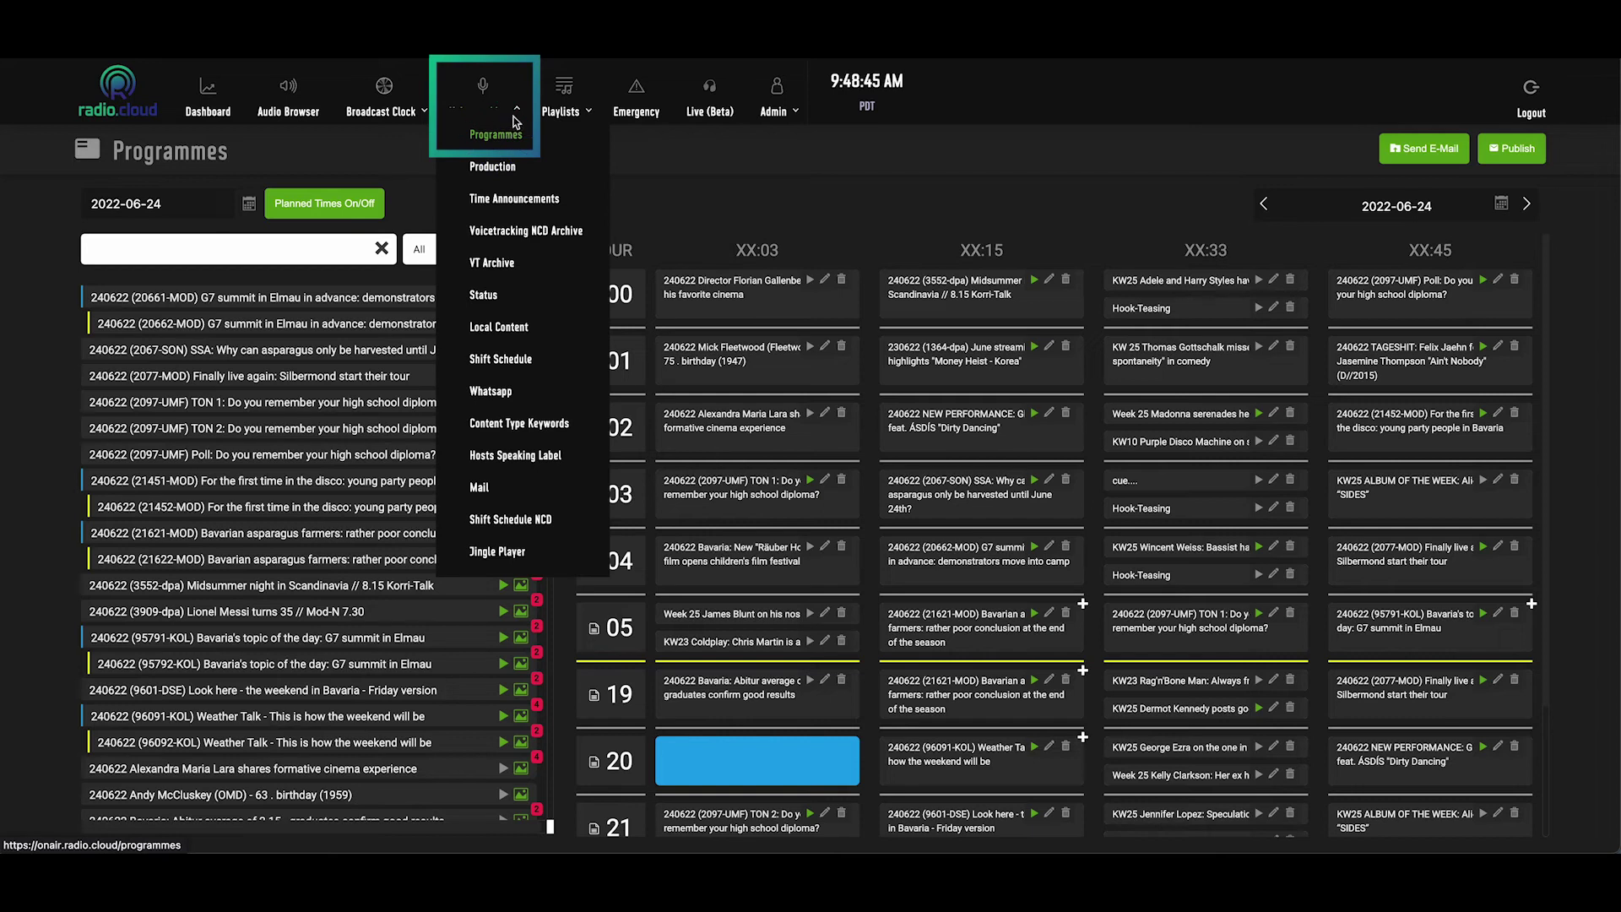
pyautogui.click(493, 138)
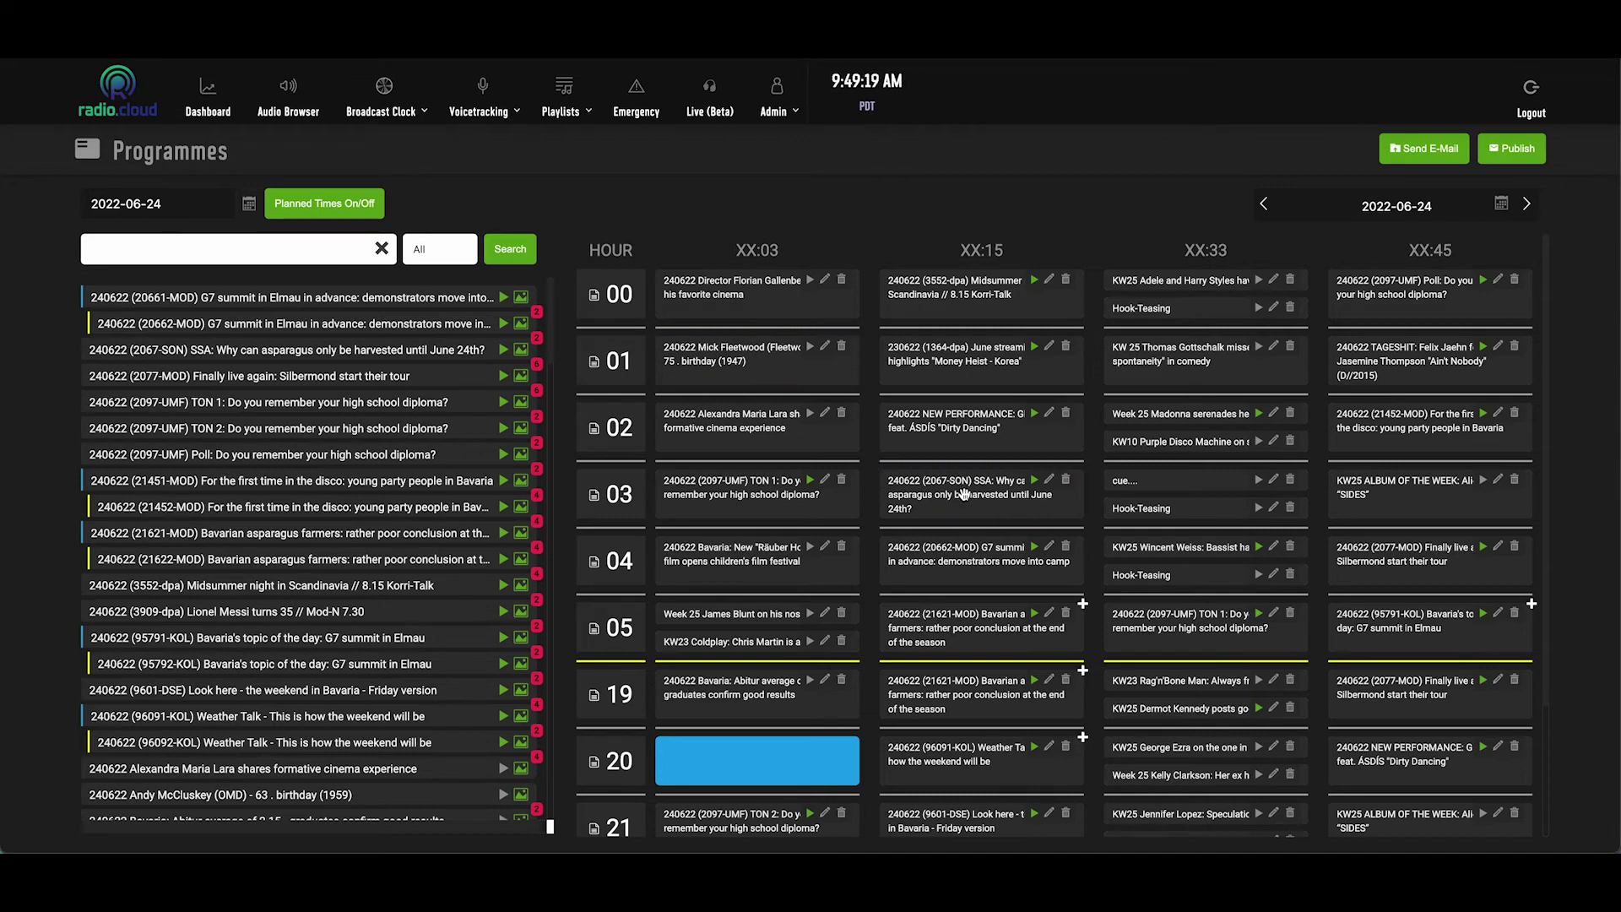
pyautogui.moveTo(506, 298); pyautogui.dragTo(454, 299)
pyautogui.moveTo(743, 291); pyautogui.dragTo(747, 348)
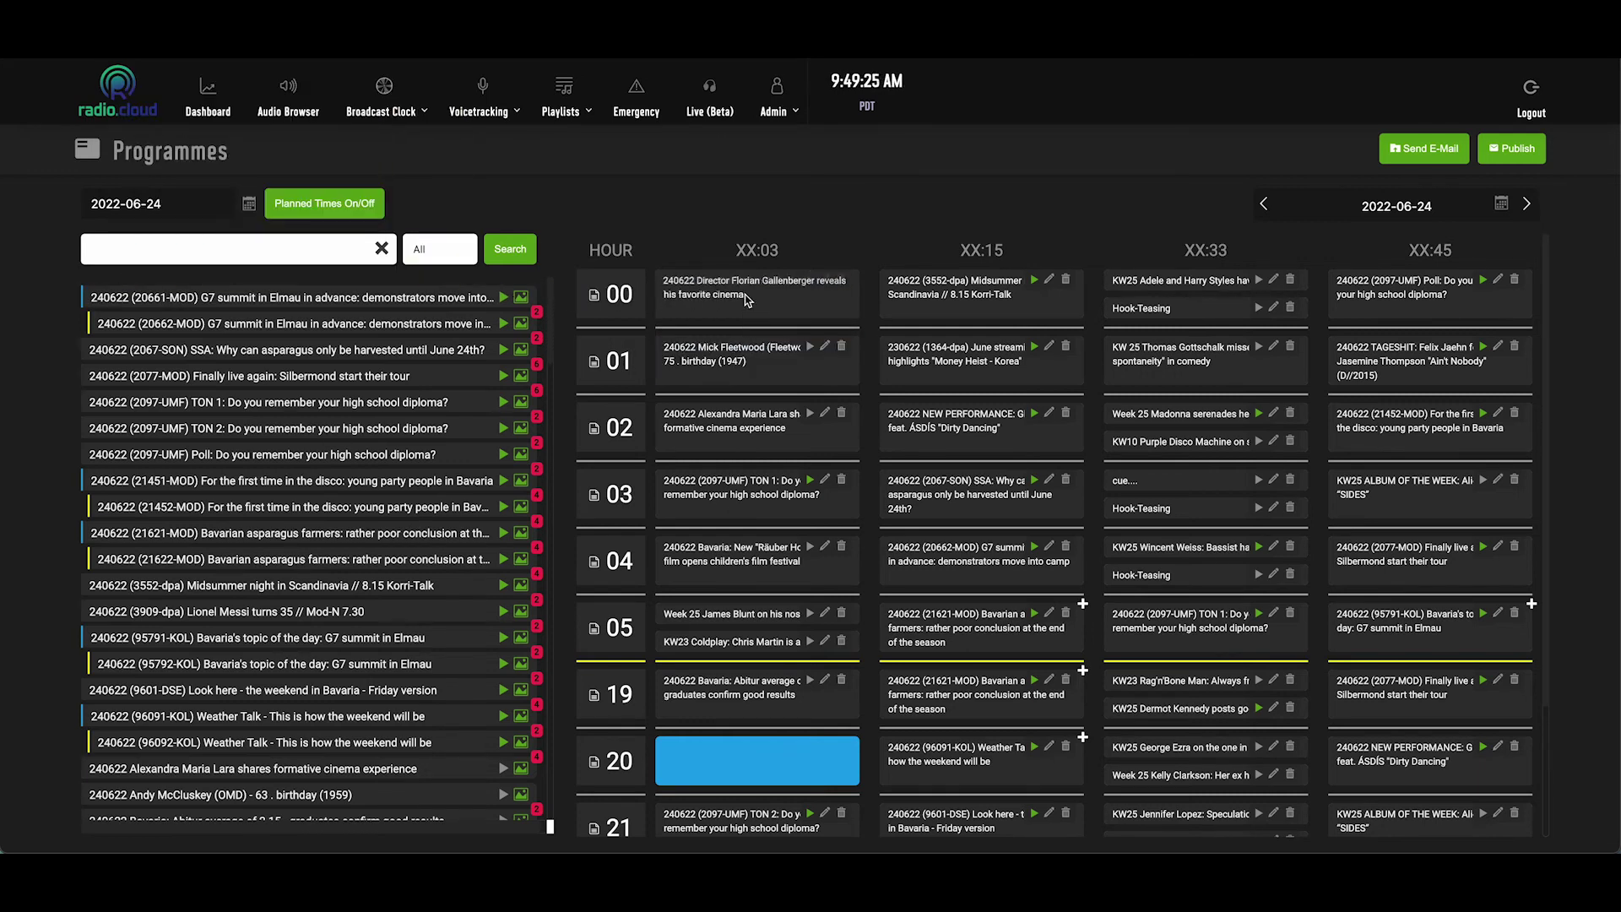
# Open the Voicetracking Production Status page covering 24–28 June
pyautogui.click(518, 118)
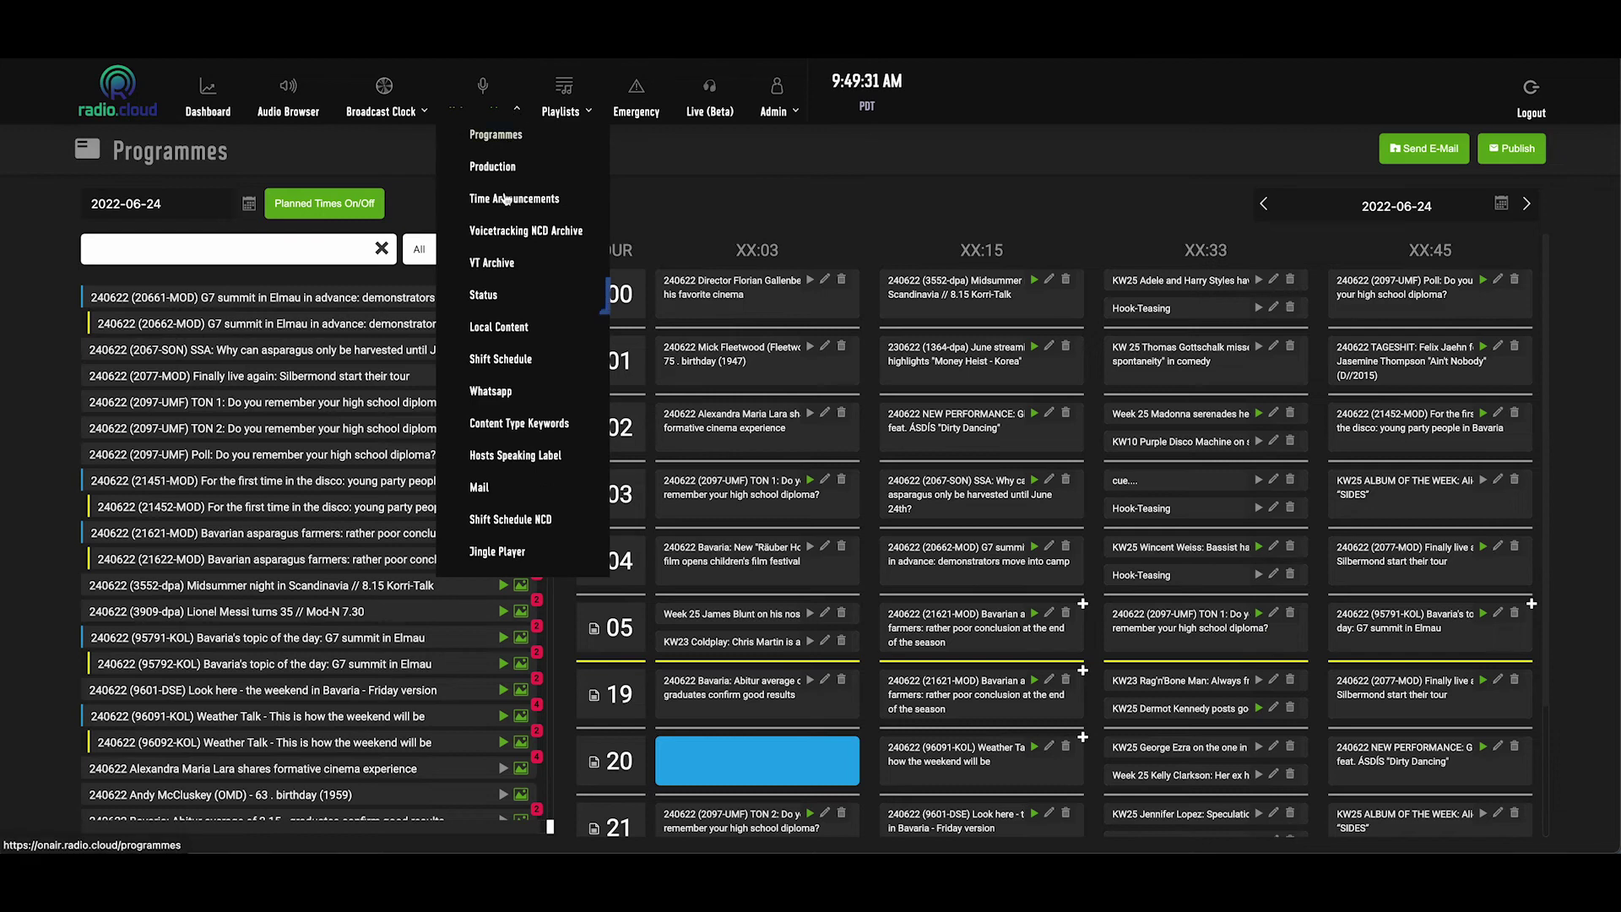
pyautogui.click(499, 295)
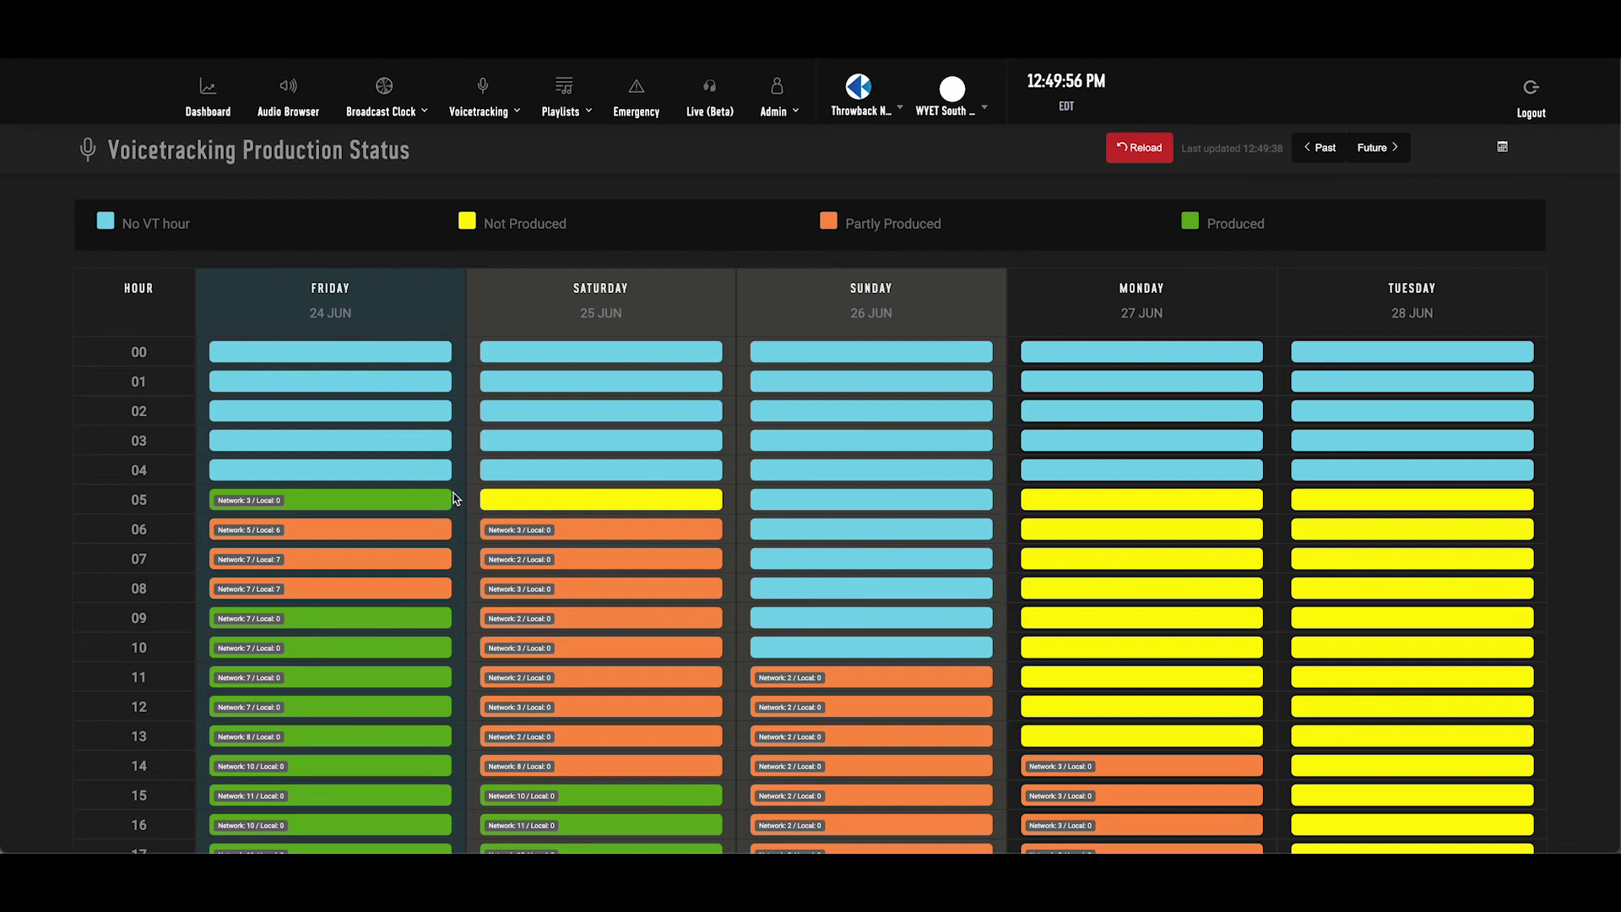
# Open the Content popup for Friday 2022-06-24 at 05:00 listing its voice tracks
pyautogui.click(297, 500)
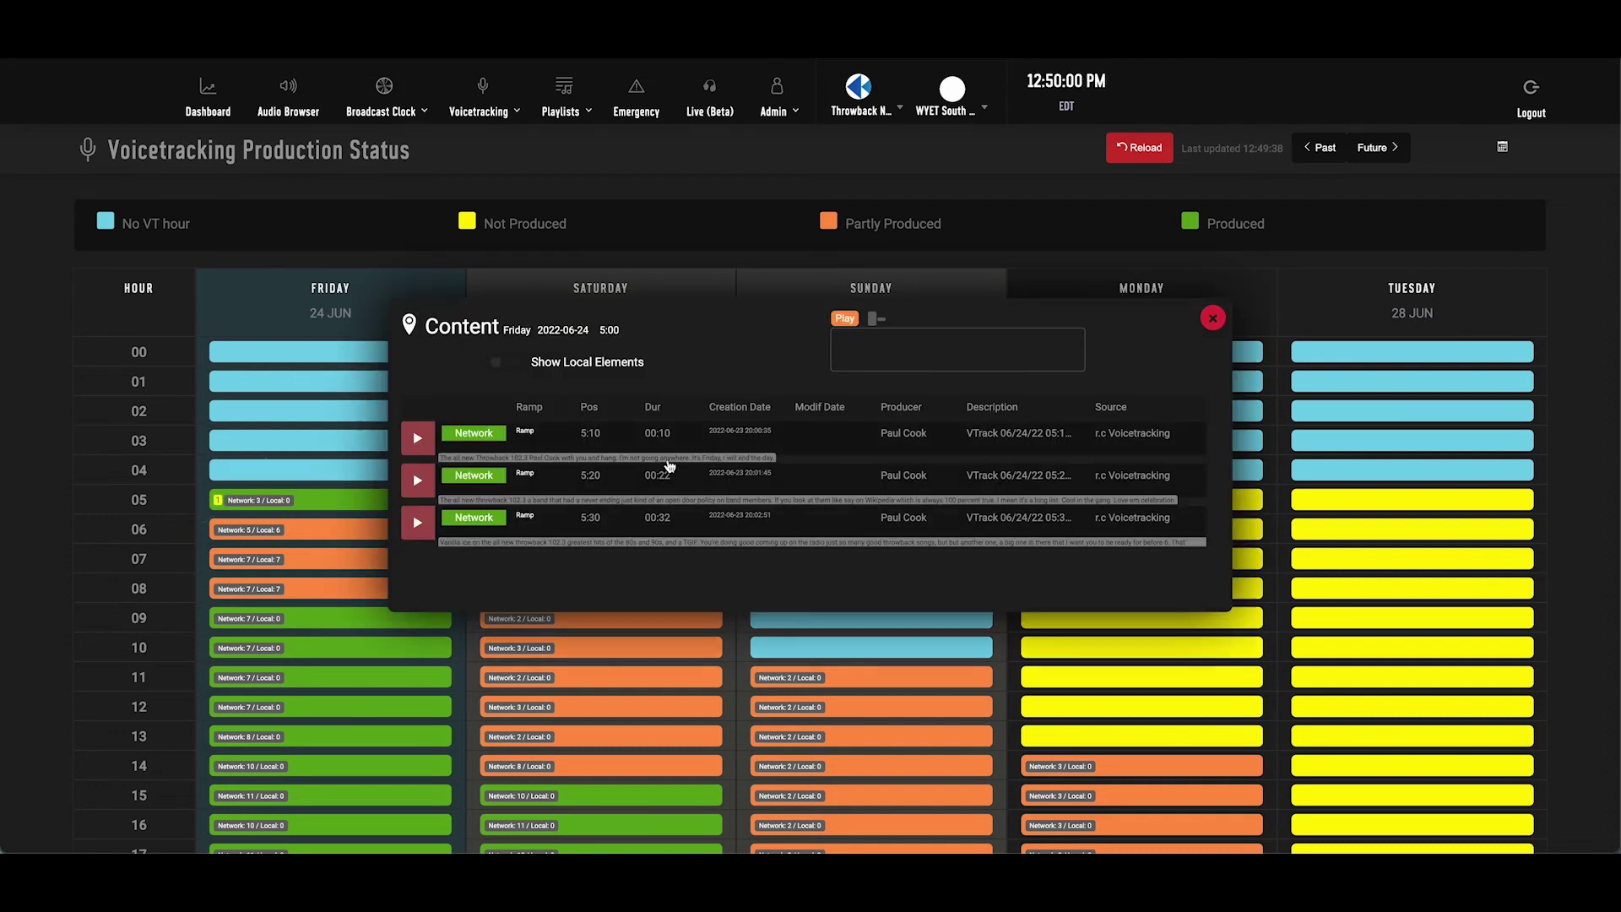